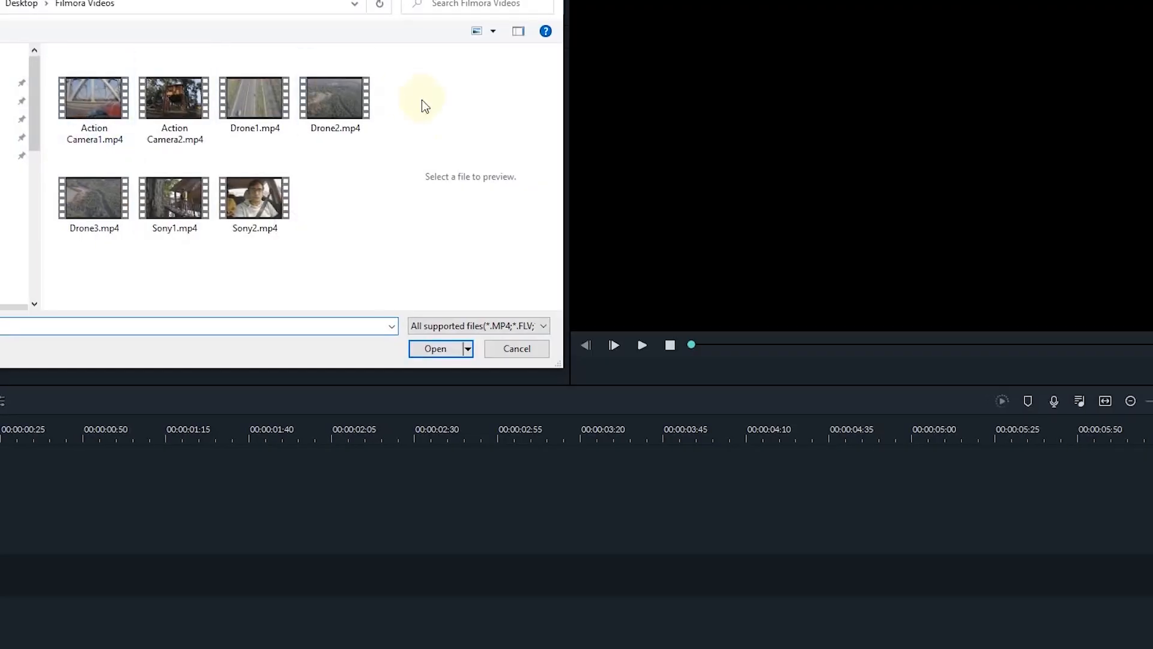
- Import all seven videos from the Filmora Videos folder into the project media
left_click(114, 103)
left_click(174, 99)
left_click(251, 103)
left_click(359, 114)
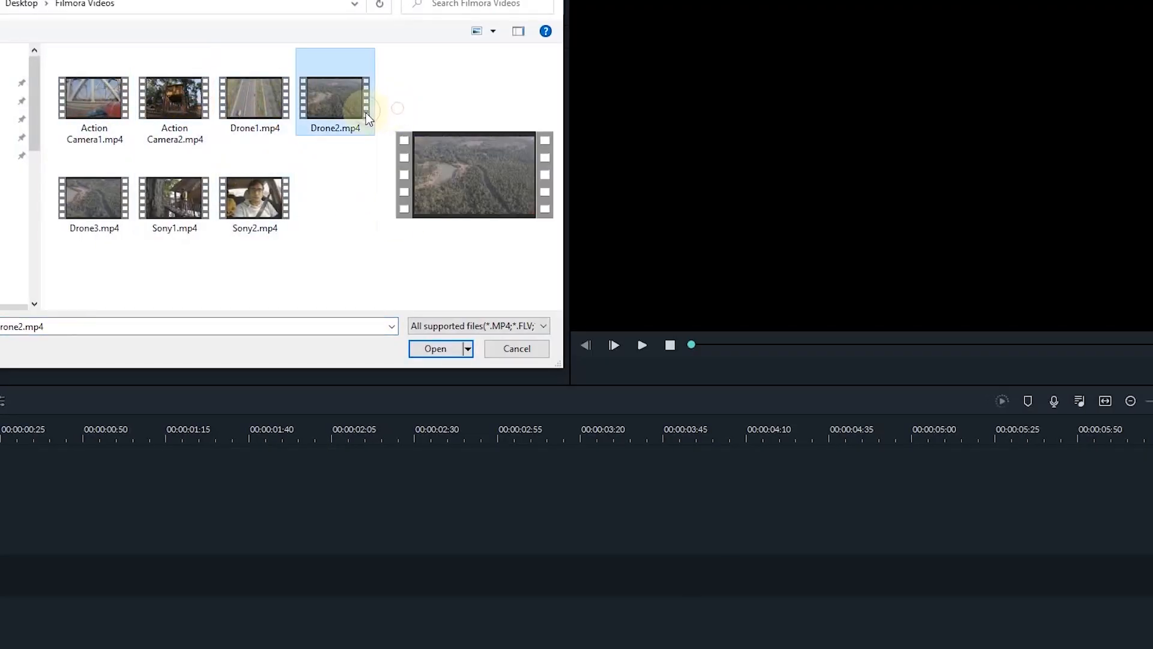
left_click(356, 273)
left_click_drag(358, 272, 89, 47)
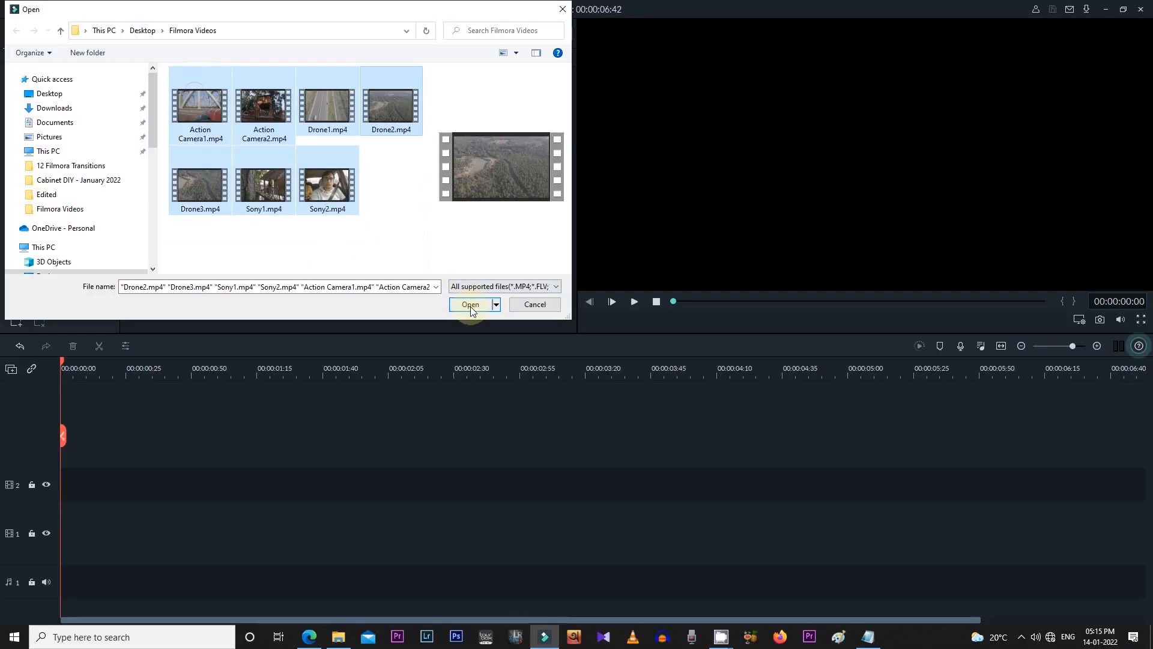
left_click(471, 304)
- Preview the drone clips from the media library to examine their original colors
left_click(192, 194)
left_click(794, 273)
left_click(372, 119)
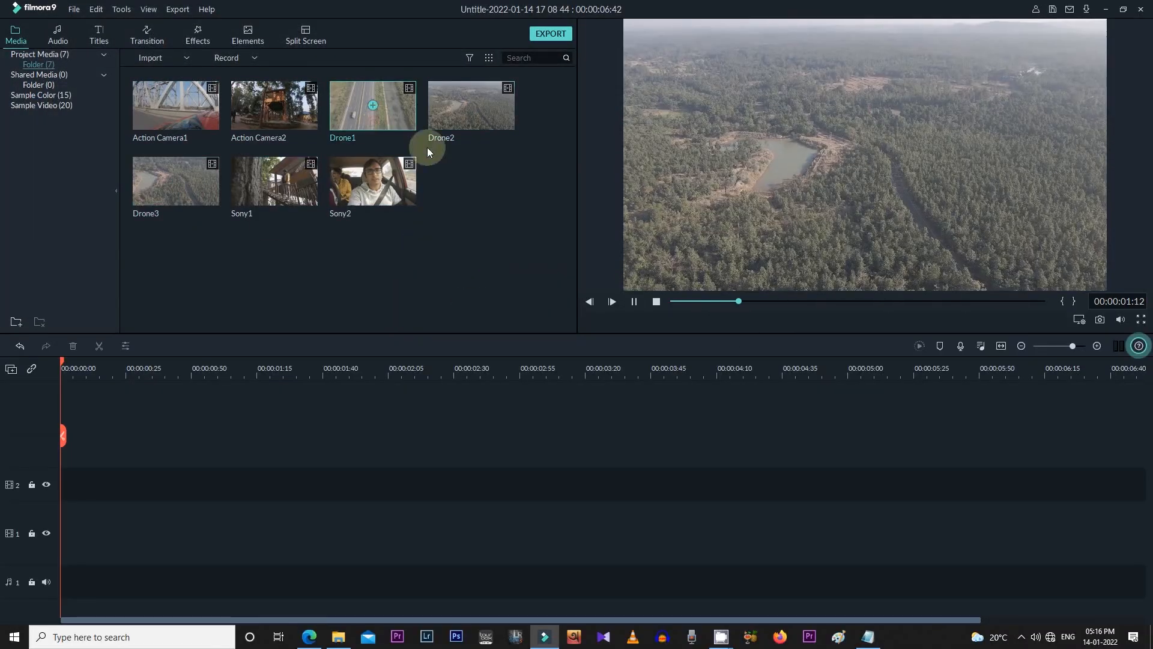
left_click(698, 253)
- Preview the Action Camera1 and Action Camera2 clips to examine their original colors
left_click(177, 121)
left_click(636, 303)
left_click(289, 123)
left_click(635, 302)
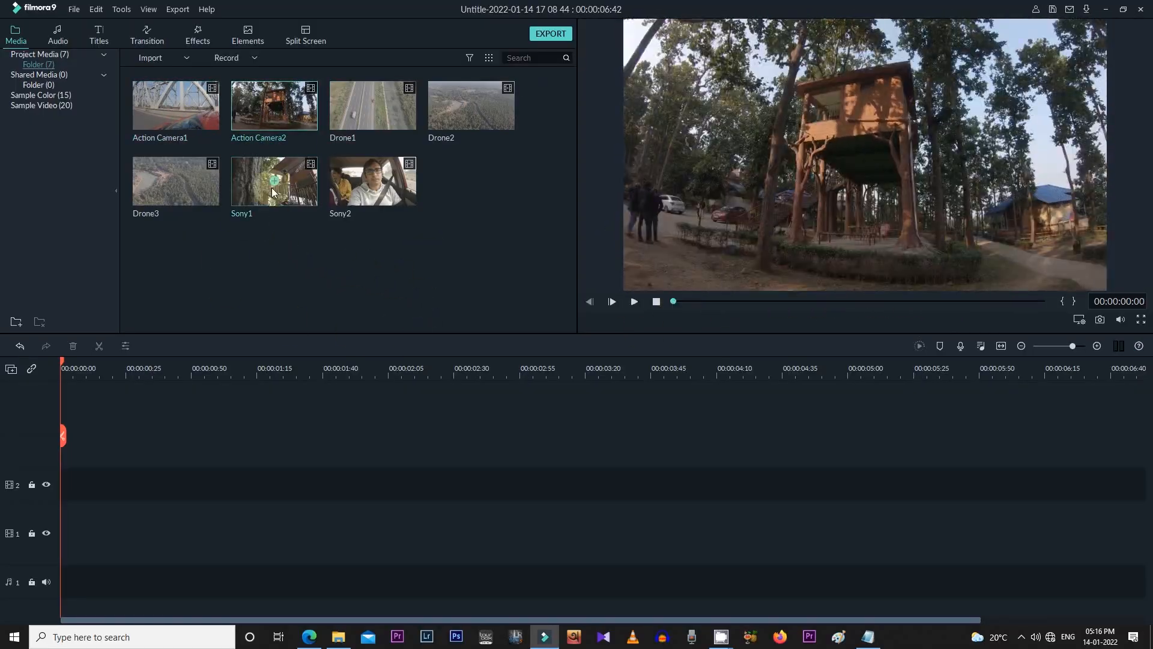
- Play and skim through the Sony2 and Sony1 clips, and revisit the two action camera clips
double_click(385, 200)
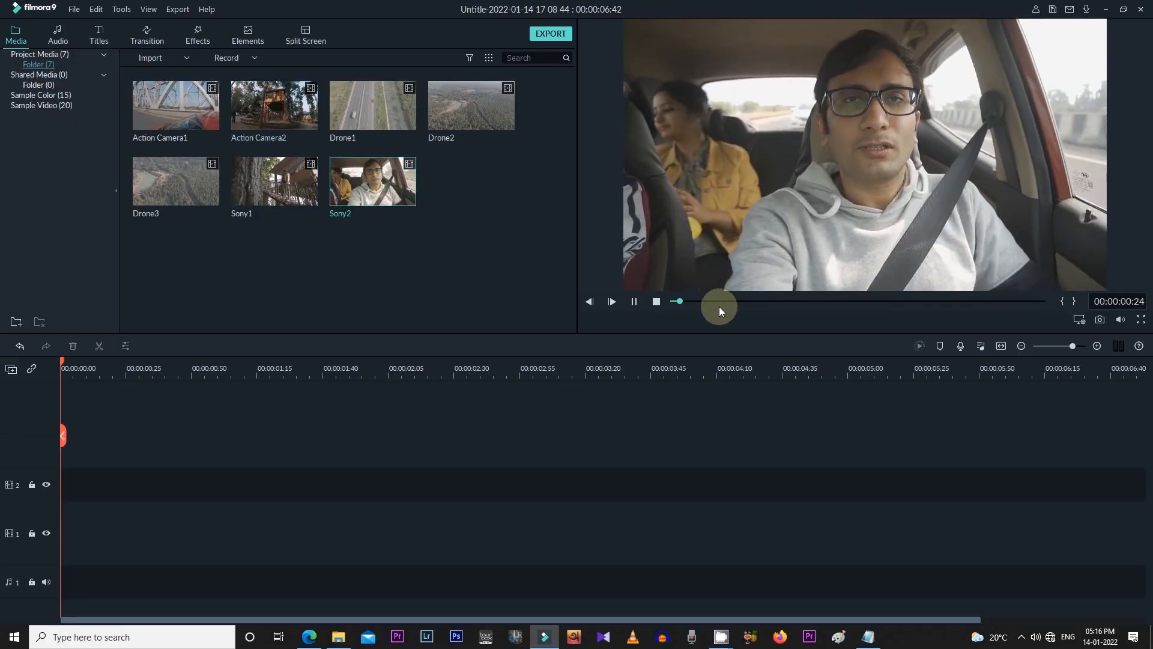
left_click(851, 301)
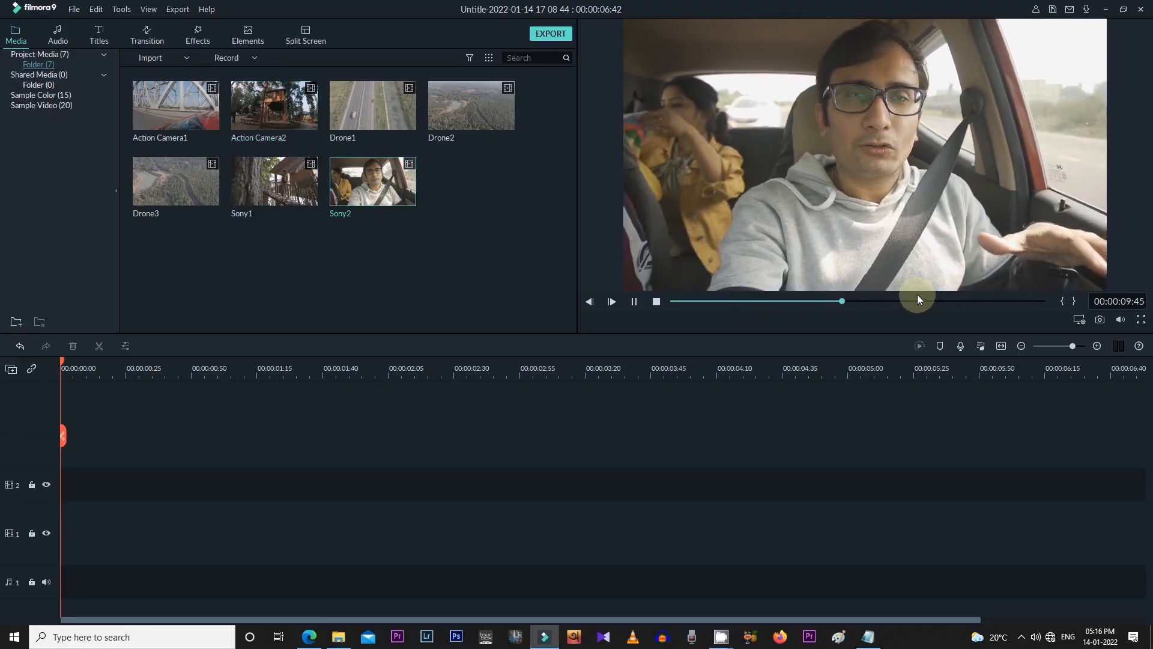
double_click(276, 196)
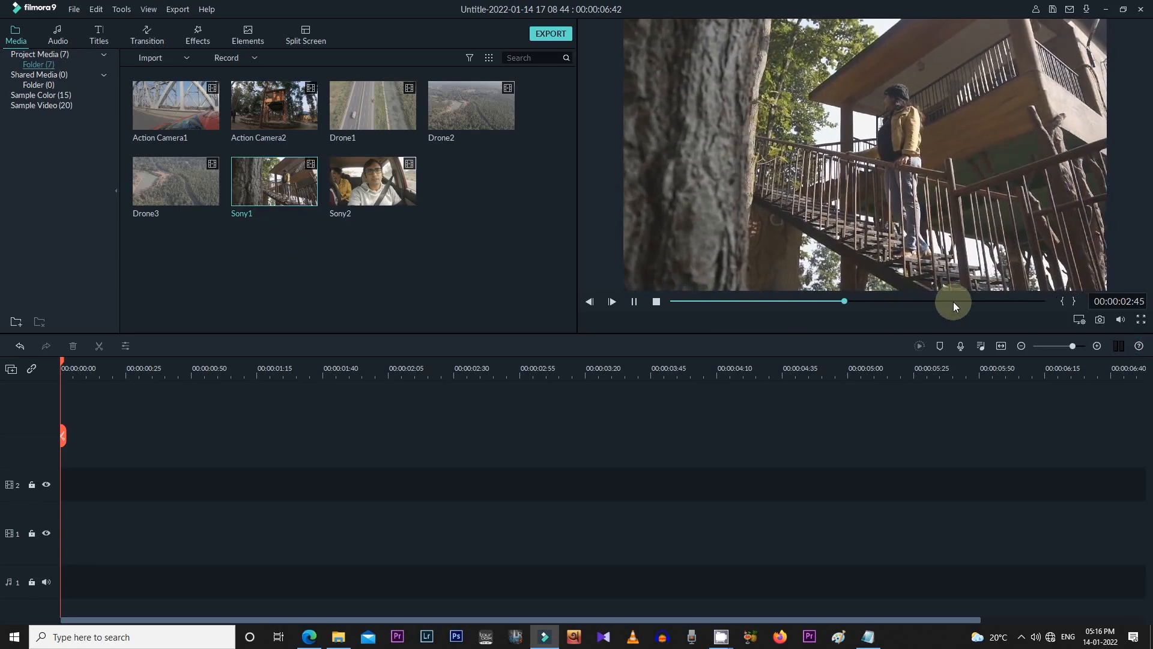
left_click(699, 302)
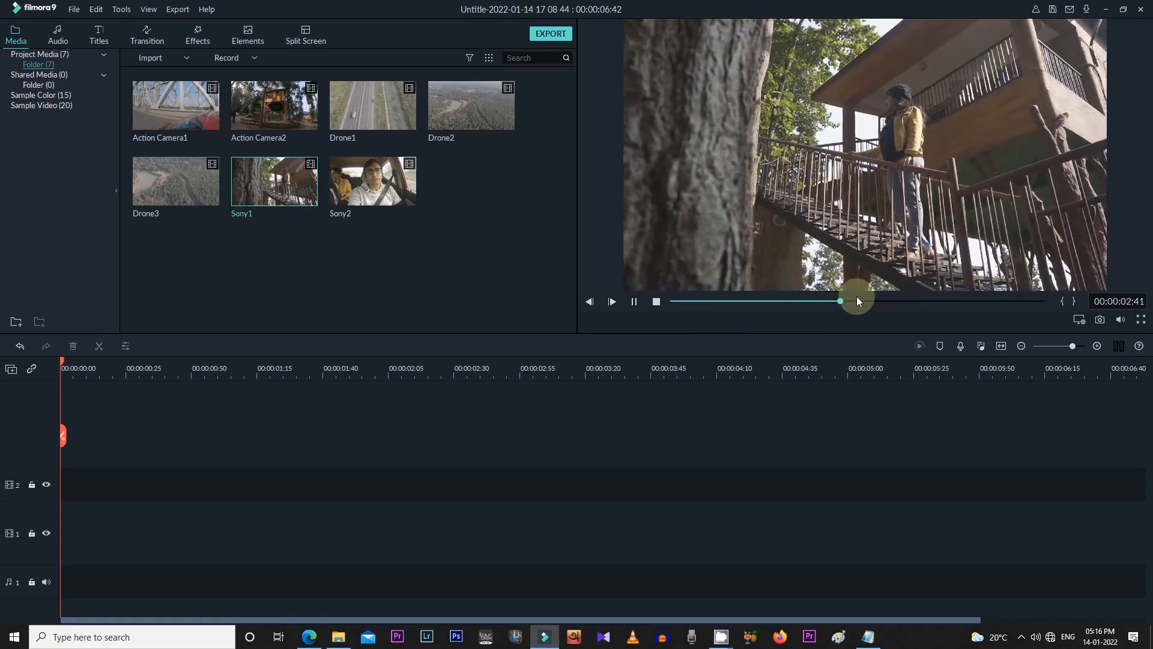
left_click(180, 119)
left_click(241, 122)
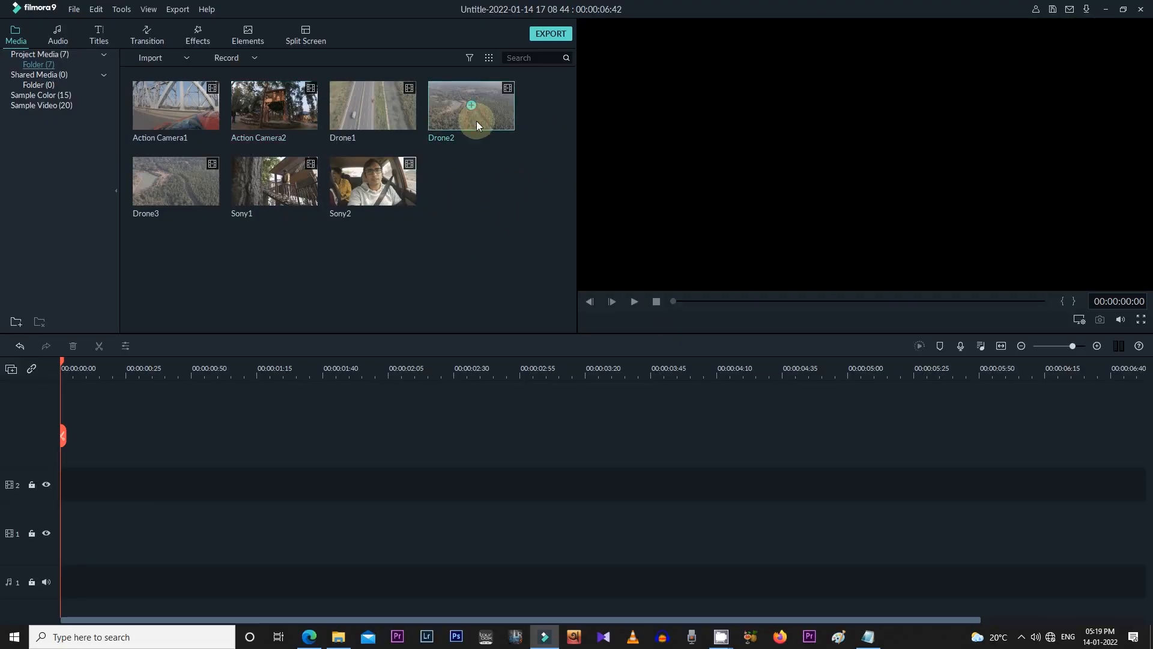
- Place the Drone2 clip at the start of video track 2 and move the playhead to about 00:00:03:22
left_click_drag(477, 121, 60, 485)
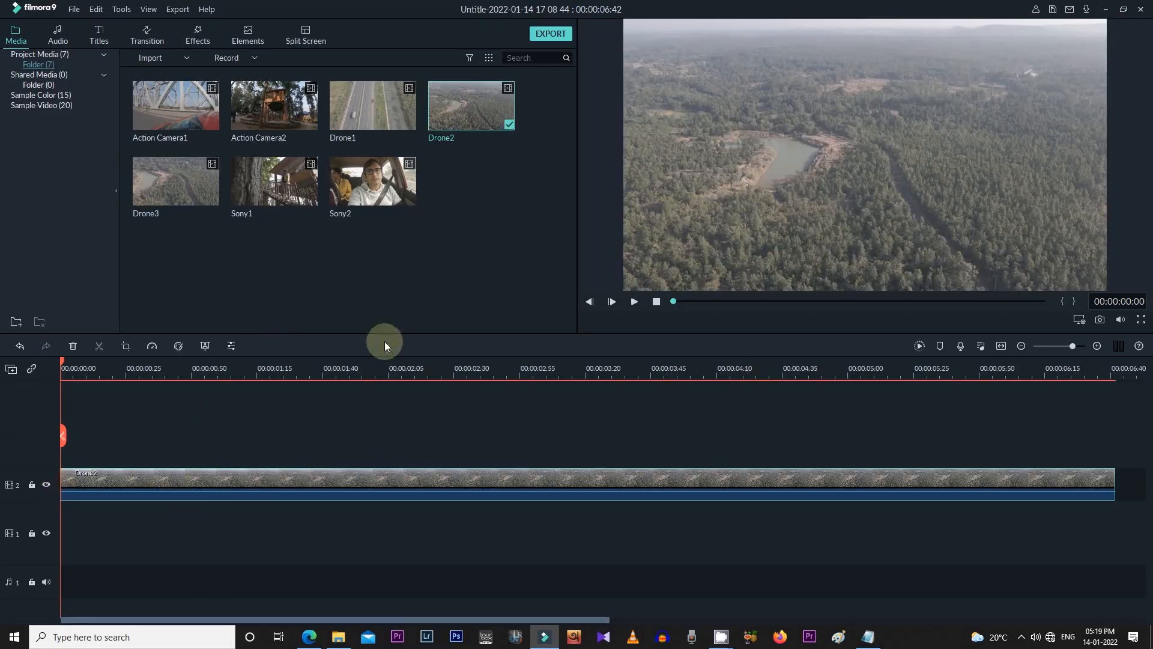
left_click_drag(1073, 346, 1064, 347)
left_click(137, 369)
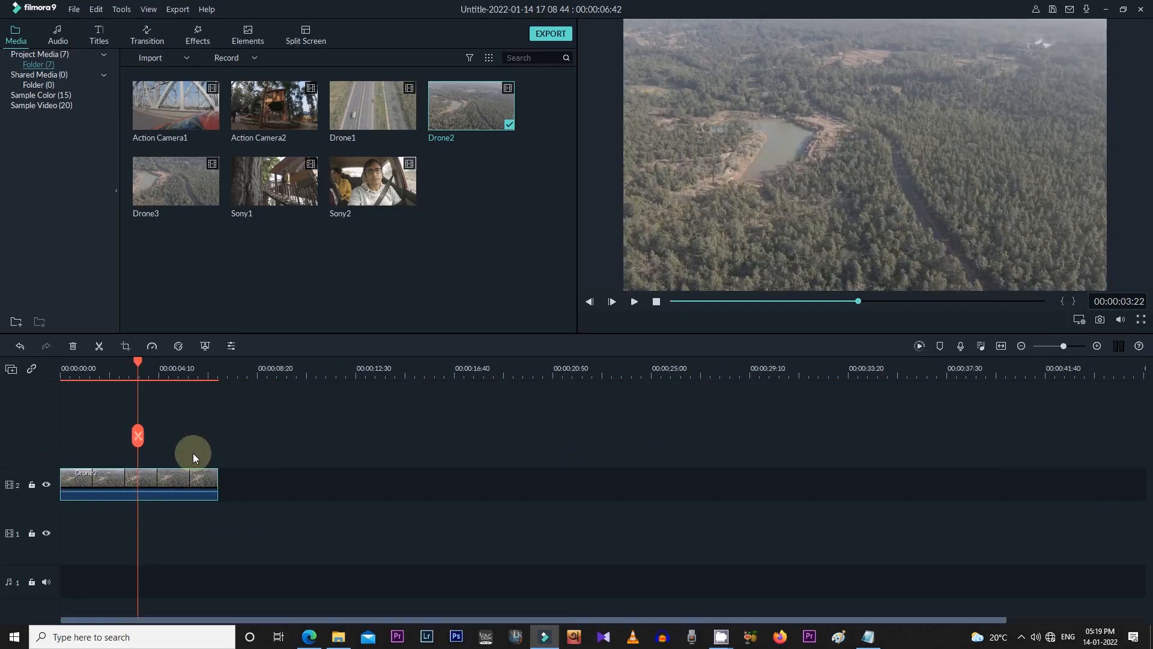
- Open Advanced Color Correction for the Drone2 clip and preview its footage, returning to the start
left_click(179, 351)
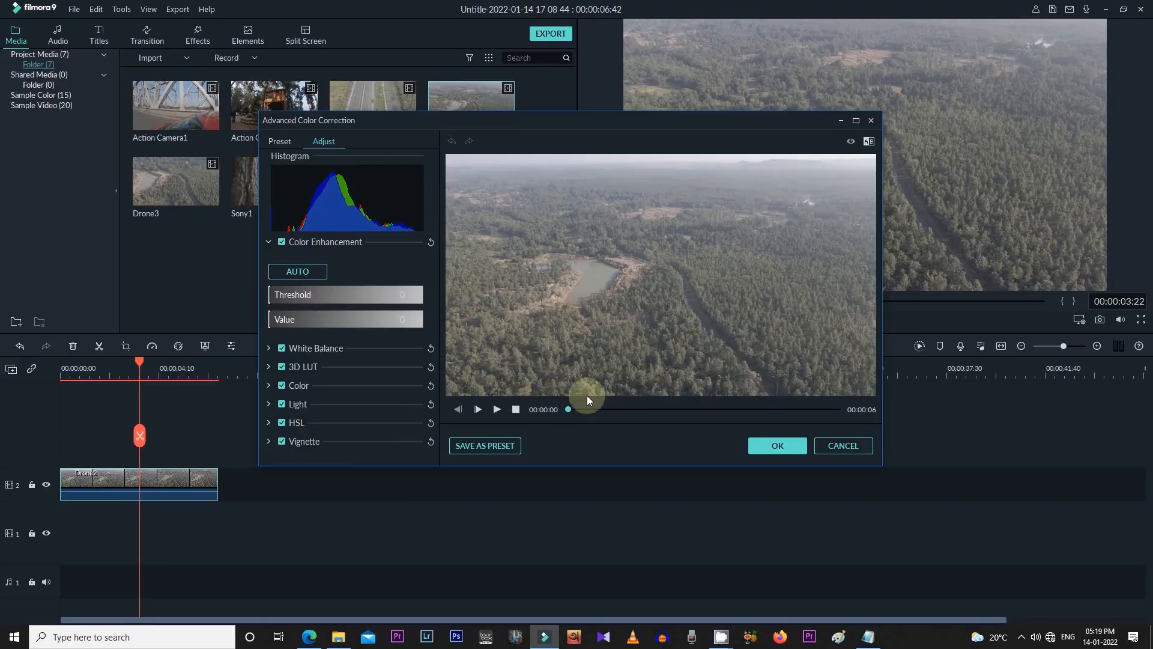
left_click(496, 409)
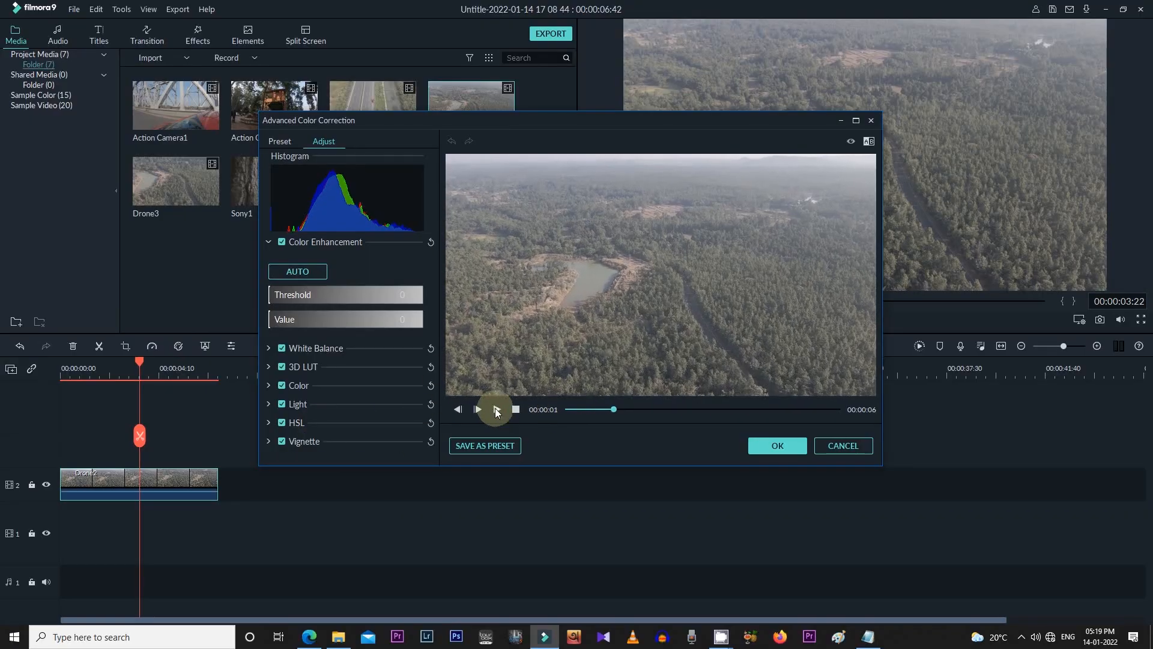
left_click(613, 411)
left_click_drag(609, 409, 546, 410)
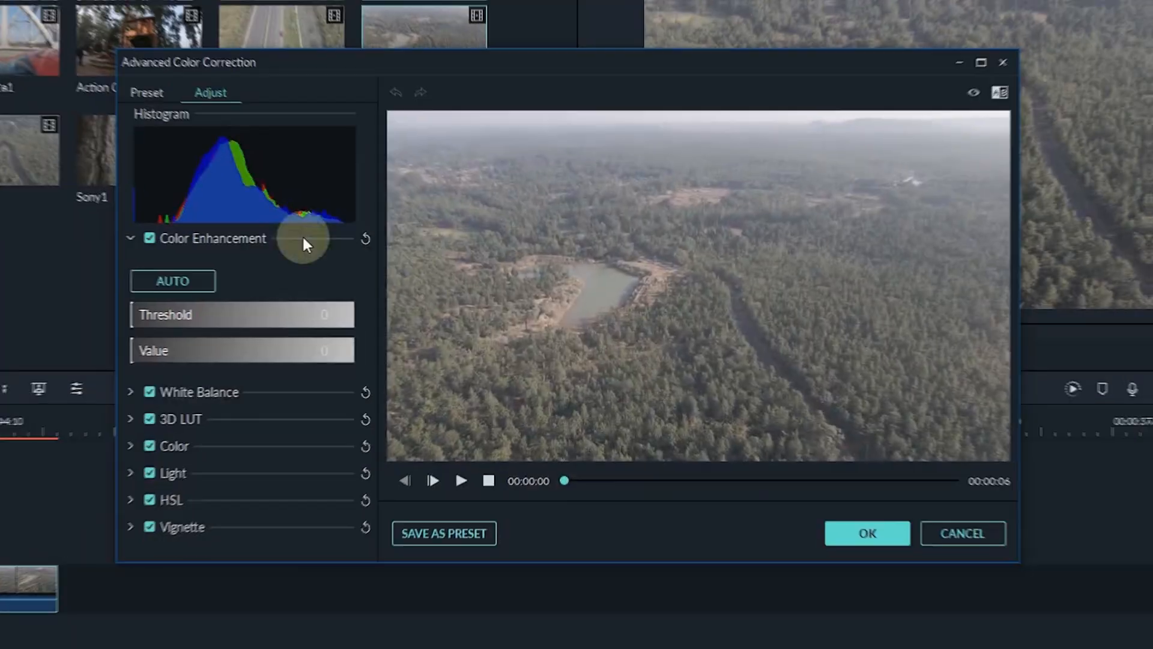
- Set the Drone2 clip's exposure to -10, brightness to -9, contrast to 50, vibrance to 32 and saturation to 27
left_click(126, 446)
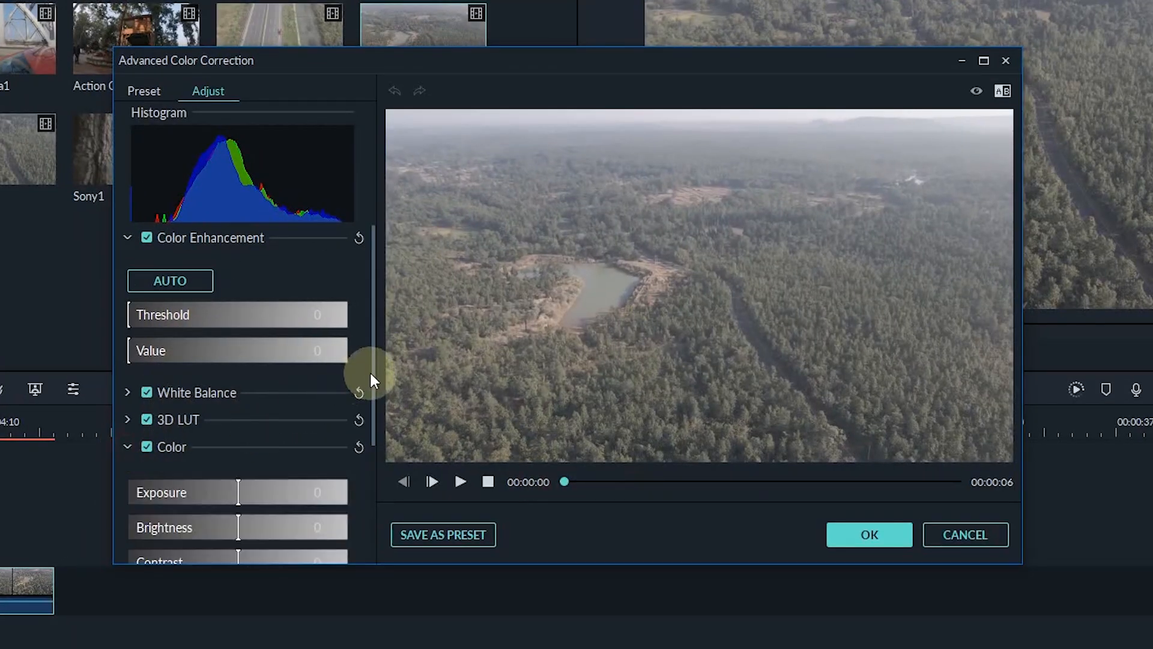
left_click_drag(374, 373, 373, 441)
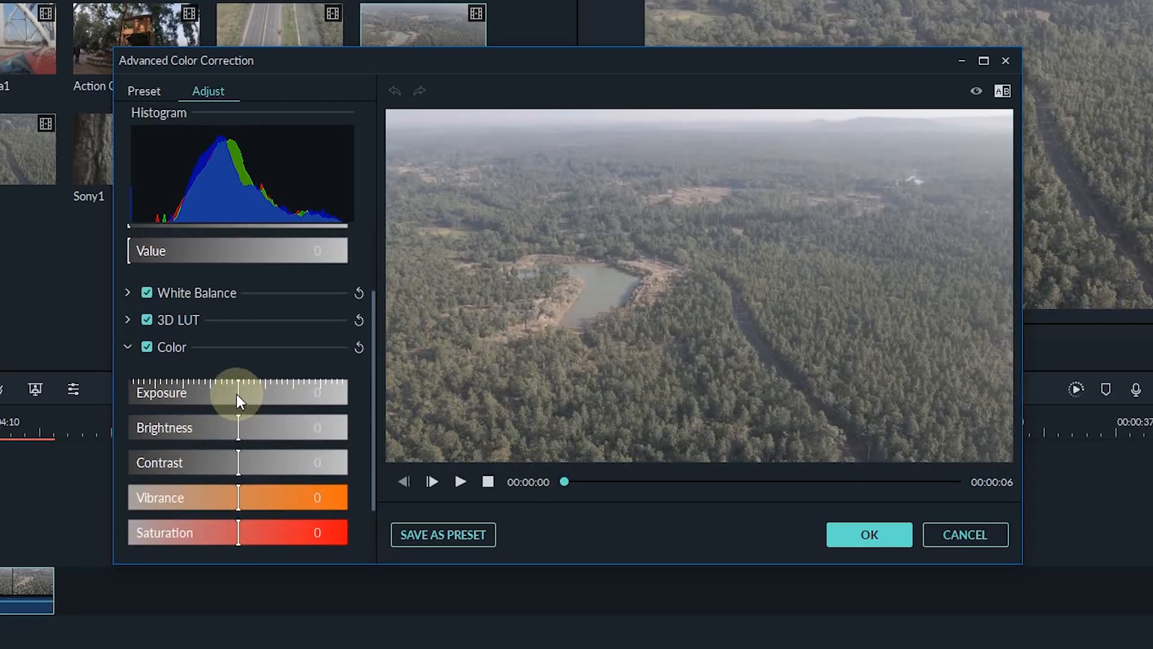
mouse_move(237, 394)
left_mouse_down()
mouse_move(254, 395)
mouse_move(228, 395)
left_mouse_up()
left_click(228, 425)
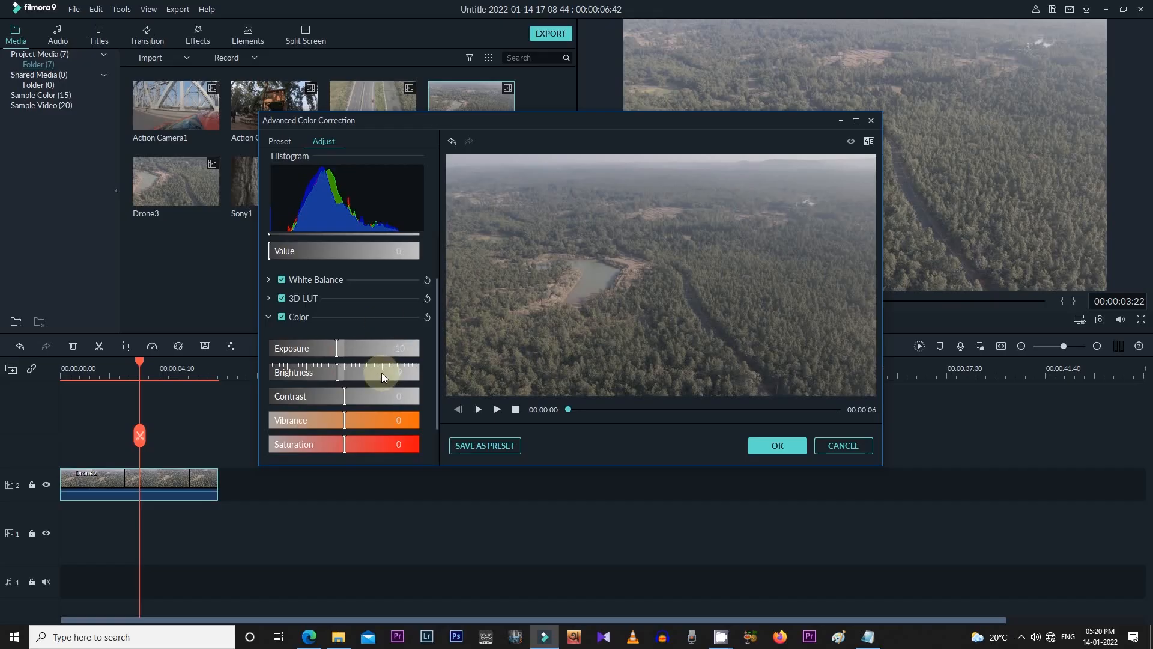
left_click_drag(345, 395, 382, 399)
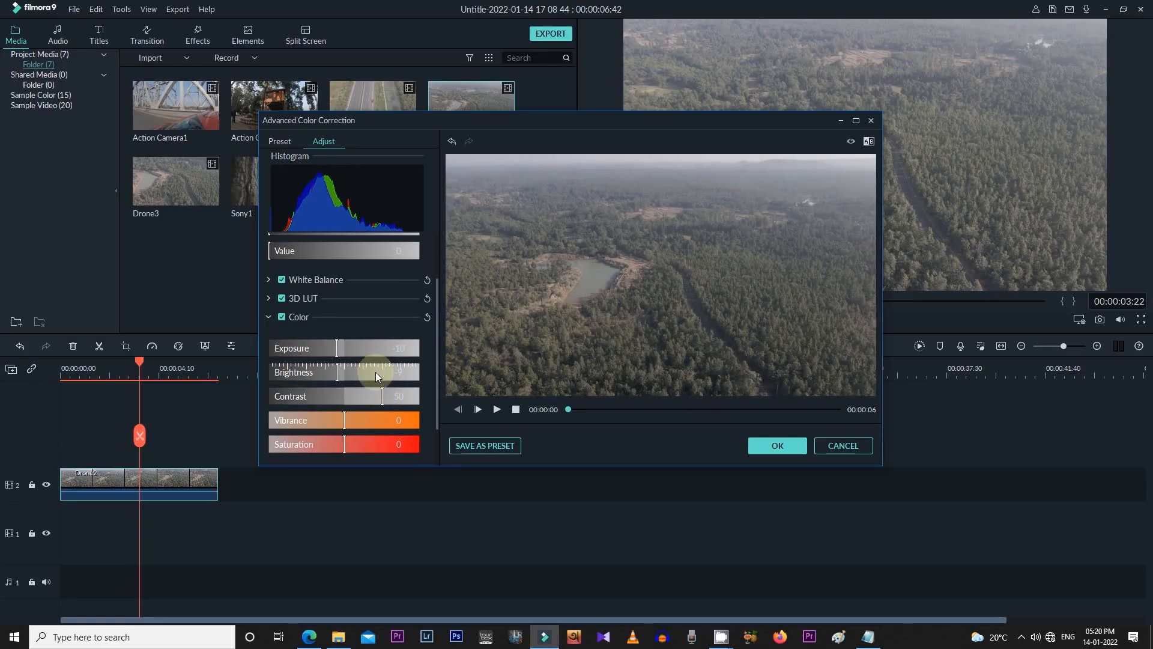
left_click_drag(436, 350, 439, 373)
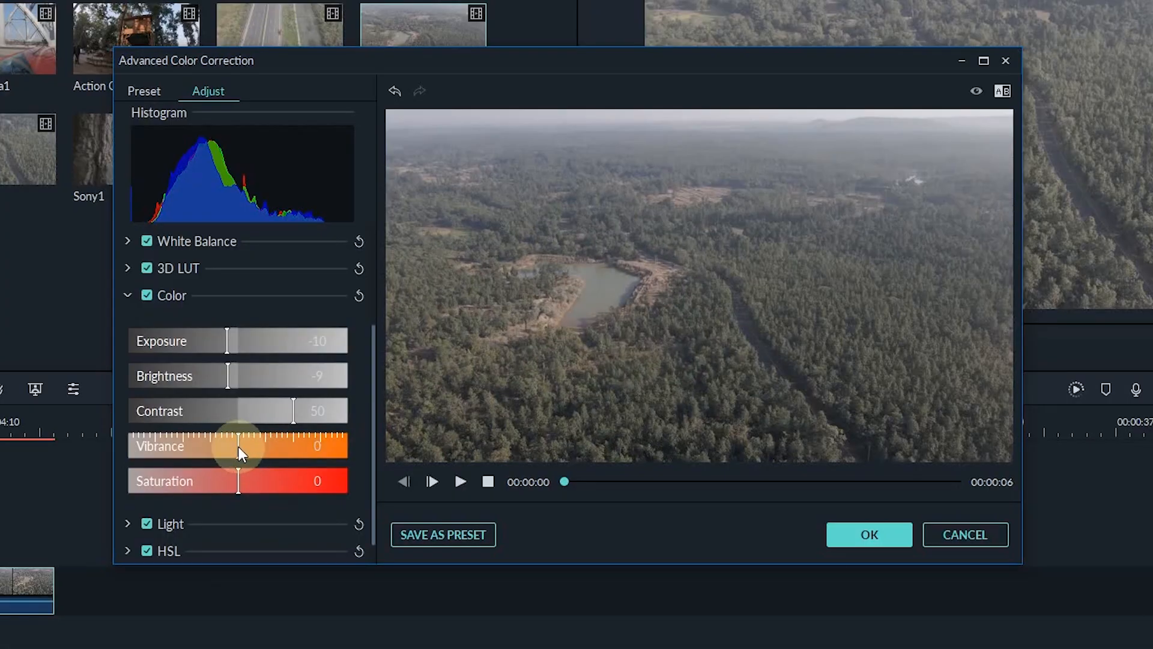
left_click_drag(239, 446, 267, 477)
- Lower the Drone2 clip's highlights slightly and its shadows strongly in the Light adjustments
left_click_drag(371, 424, 374, 437)
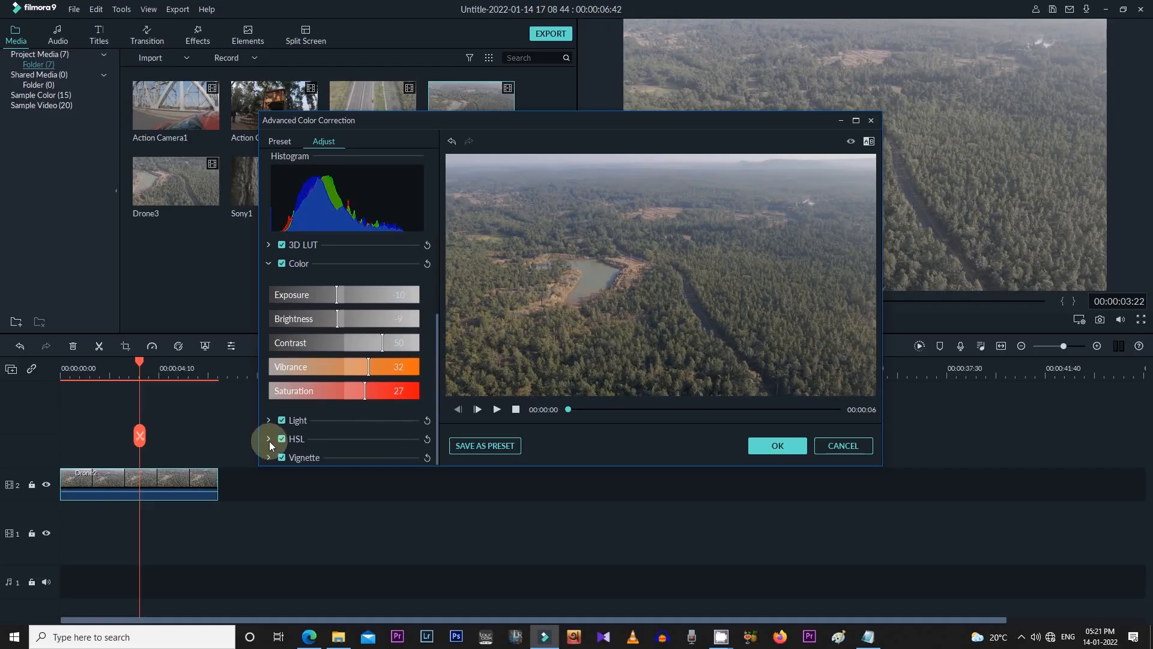
left_click(268, 420)
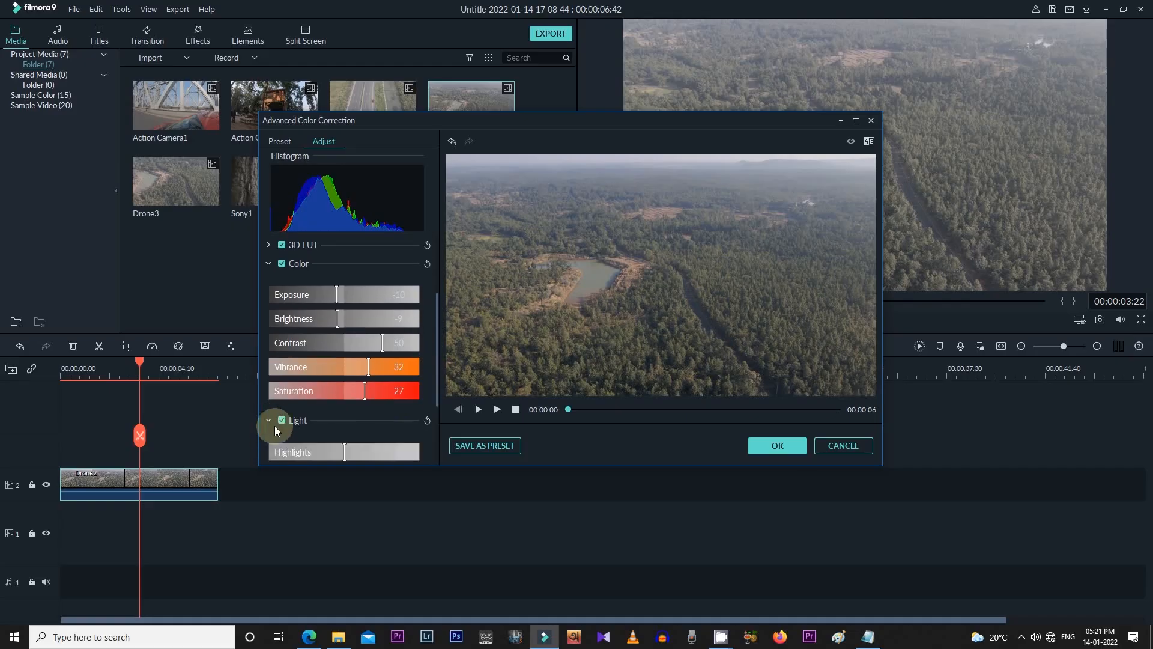
left_click_drag(438, 351, 438, 394)
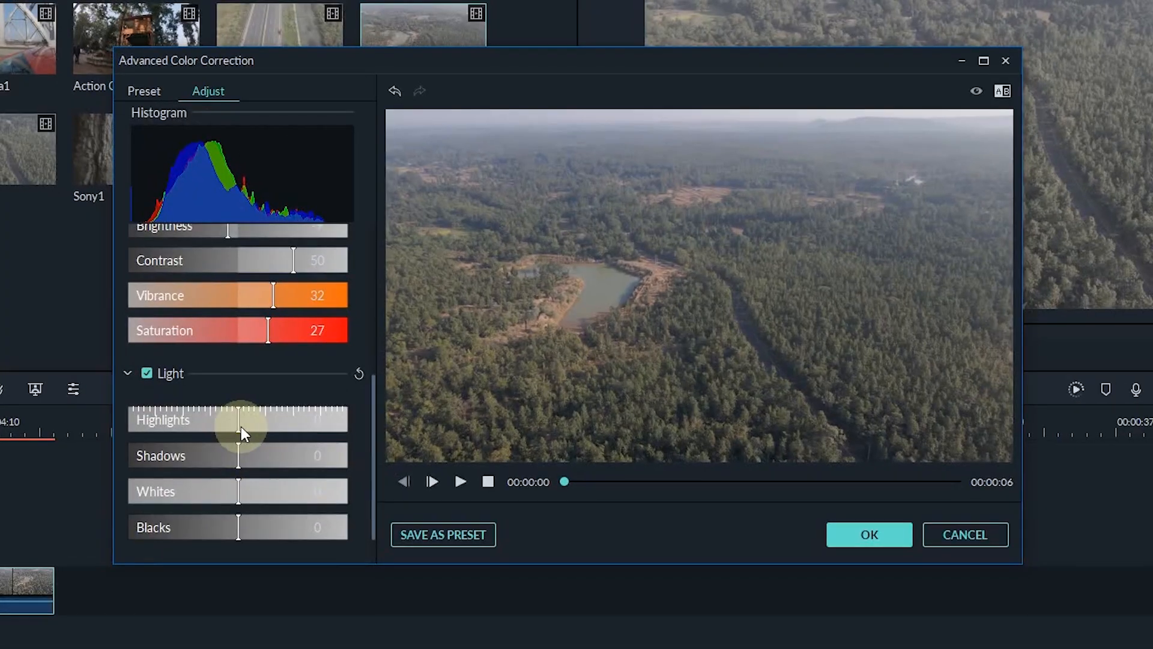
left_click_drag(345, 369, 337, 368)
left_click_drag(239, 457, 178, 457)
scroll(310, 424, "up", 5)
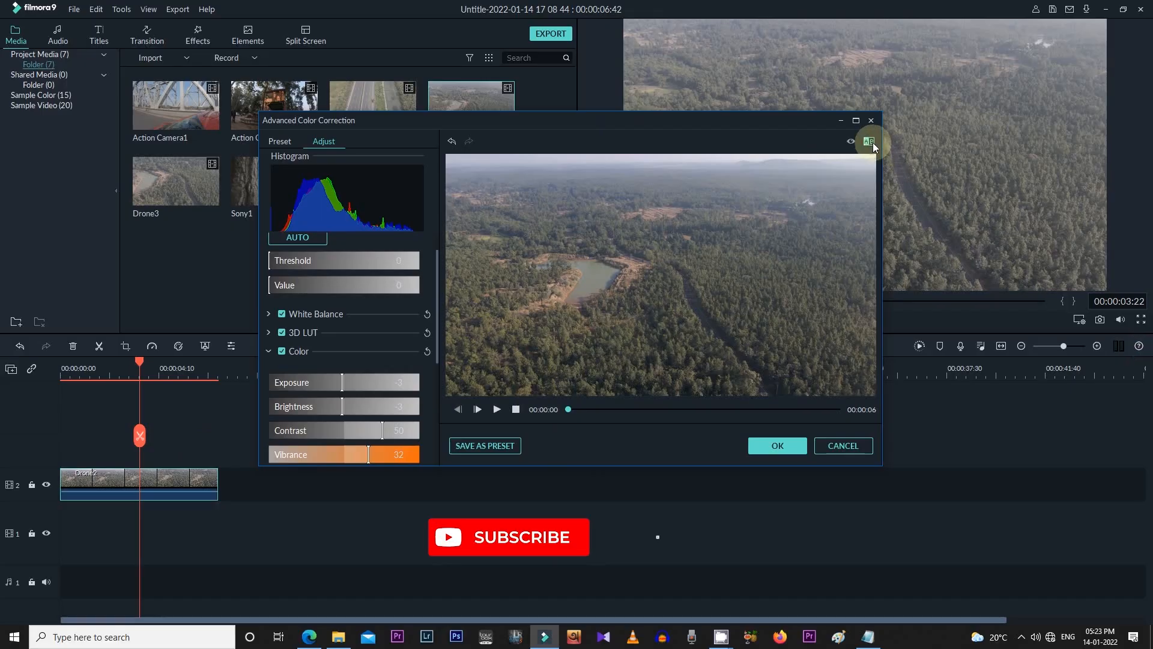
- Play the Drone2 correction in Side by Side View to compare before and after, and disable the comparison
left_click(869, 142)
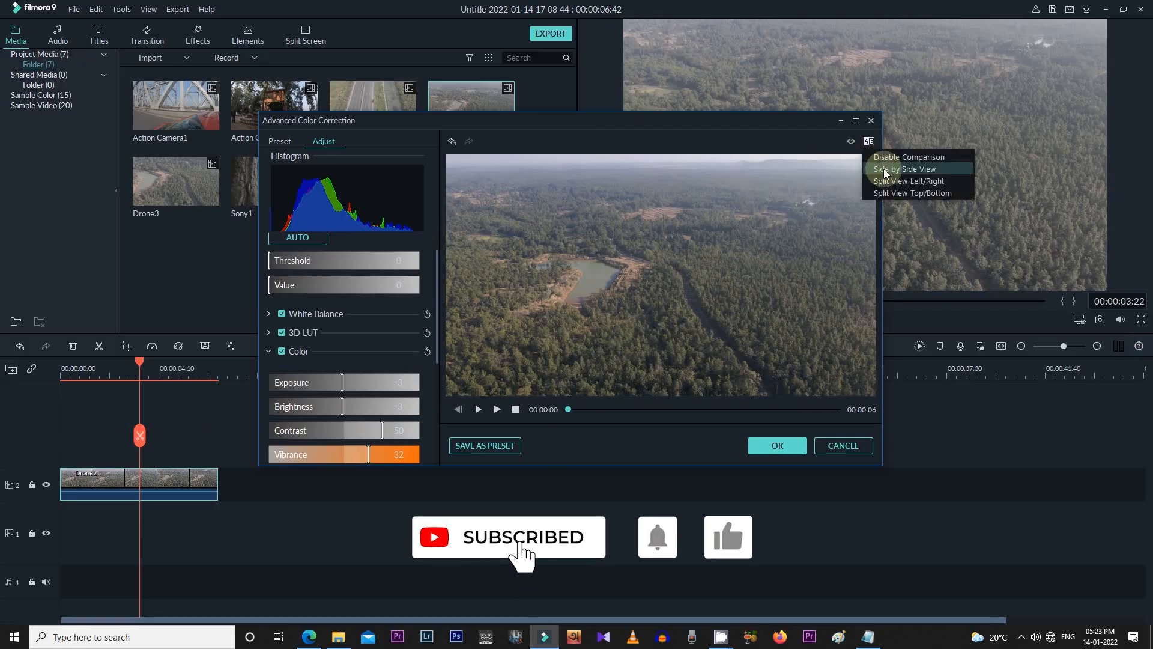
left_click(881, 170)
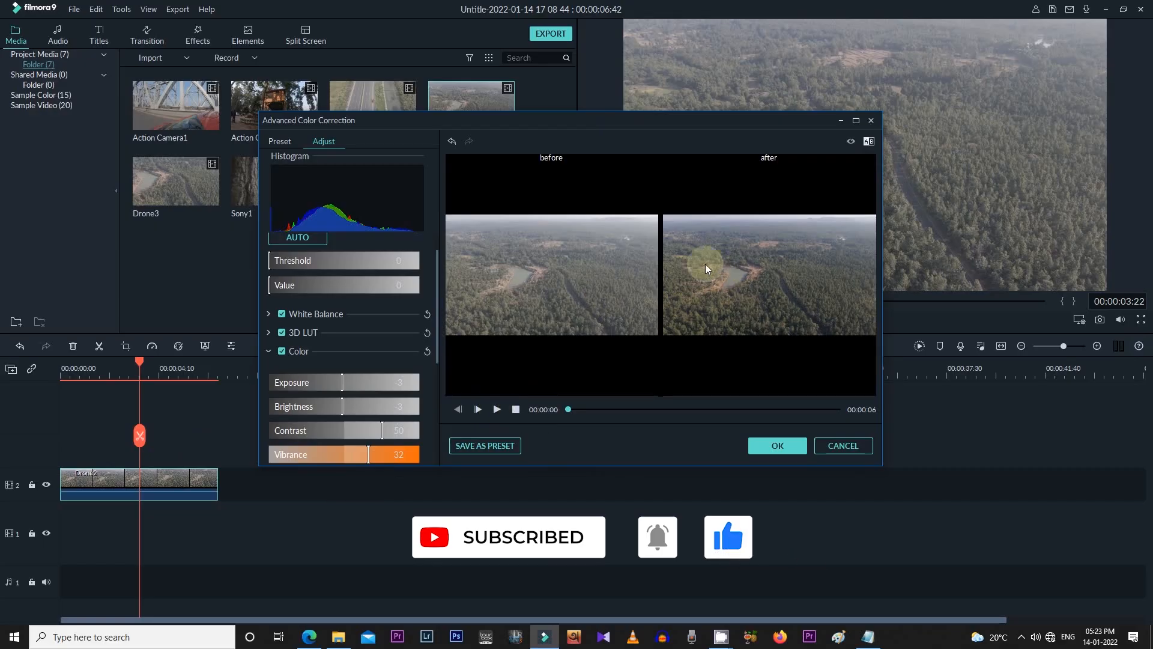
left_click(495, 409)
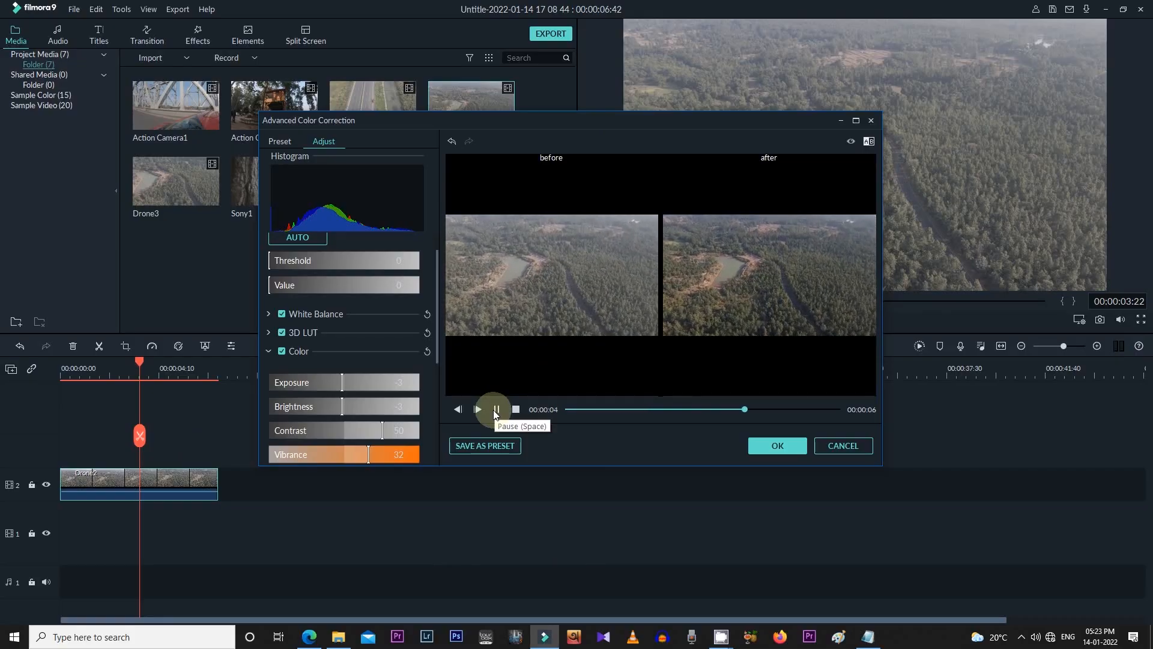
left_click(496, 409)
left_click(869, 141)
left_click(889, 159)
- Toggle the corrected preview off and on to check the grade, and apply the color correction to the Drone2 clip
left_click(849, 141)
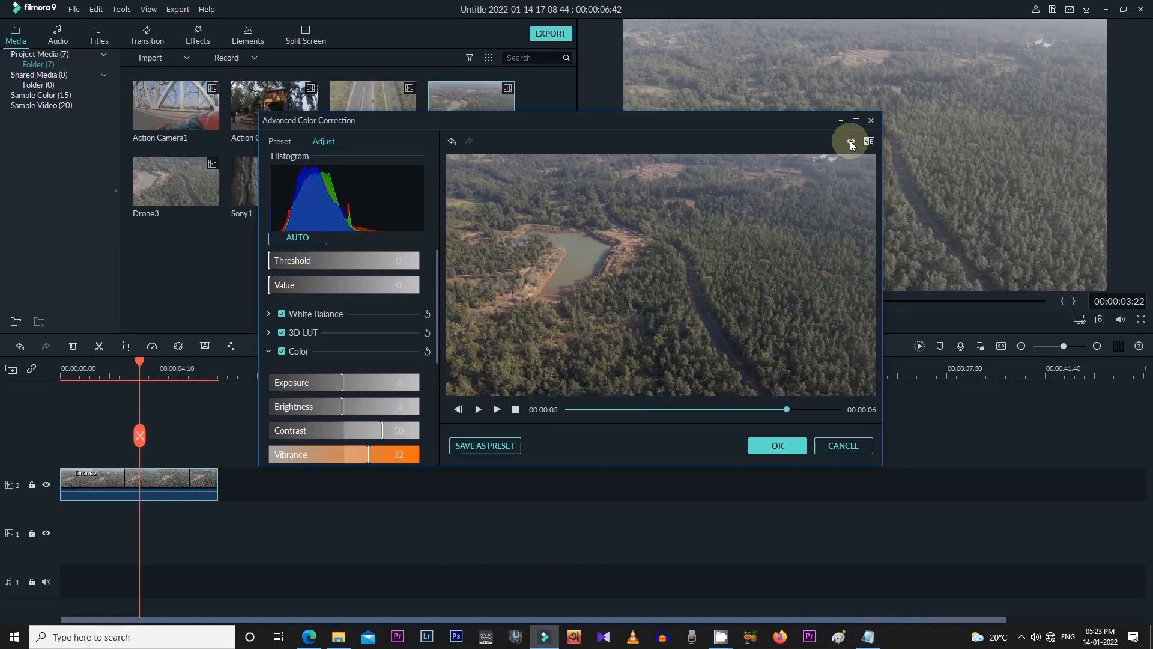
left_click(849, 140)
left_click(849, 141)
left_click(849, 140)
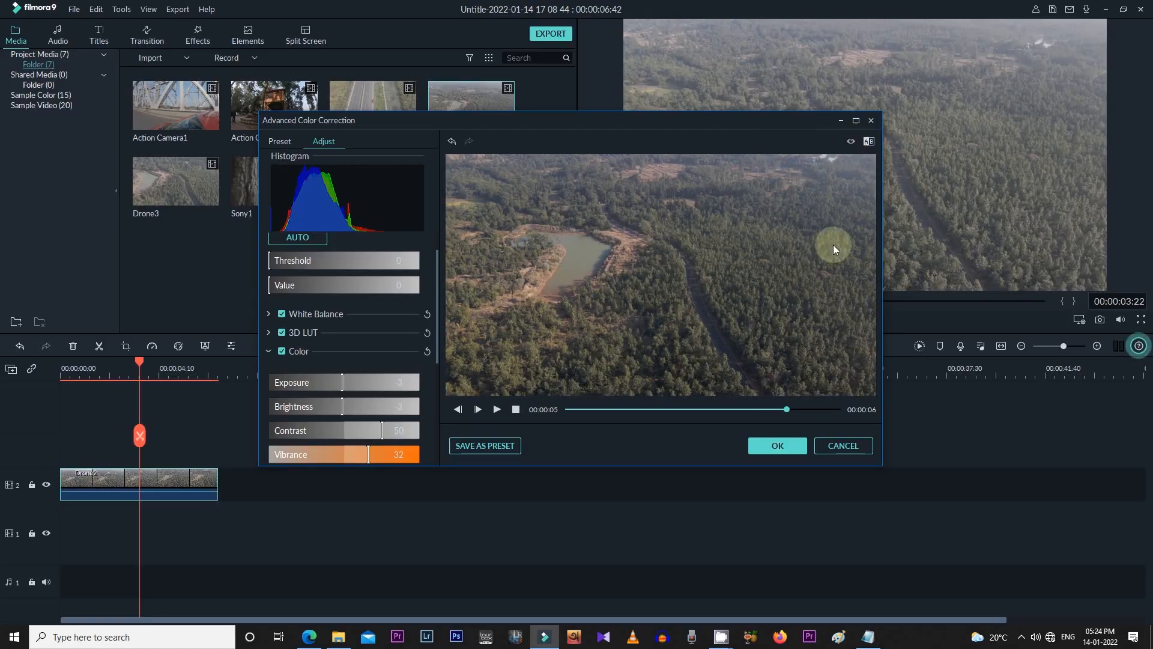
left_click(776, 445)
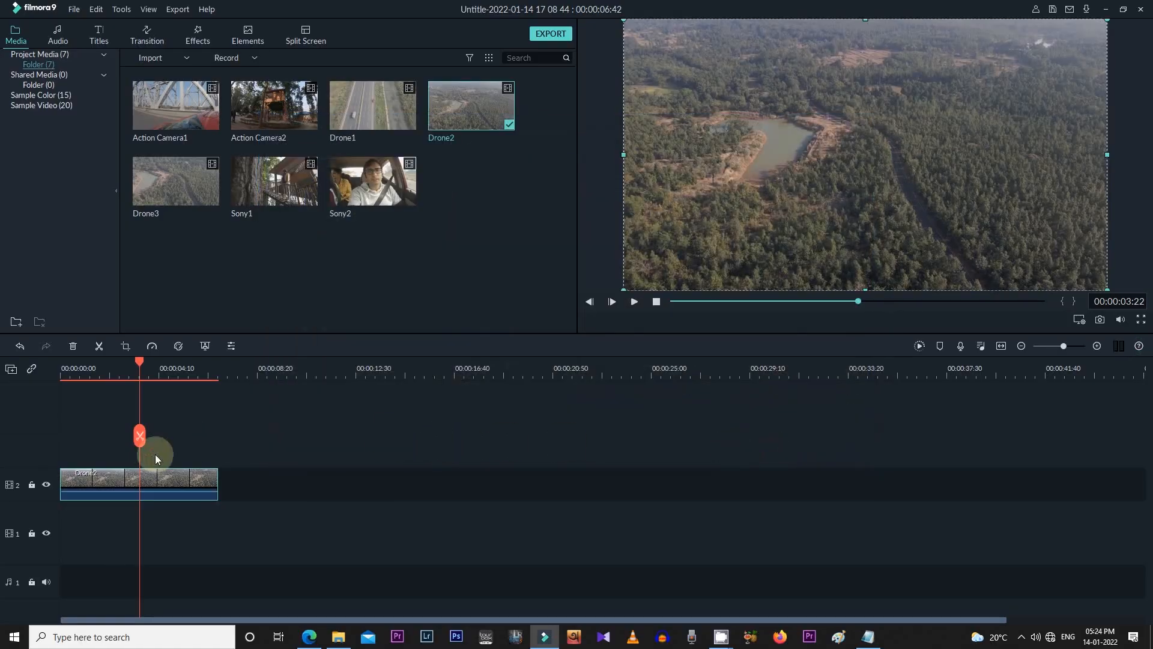
- Add the Drone1 clip to video track 2 after Drone2 and open Advanced Color Correction for it
left_click_drag(373, 105, 250, 489)
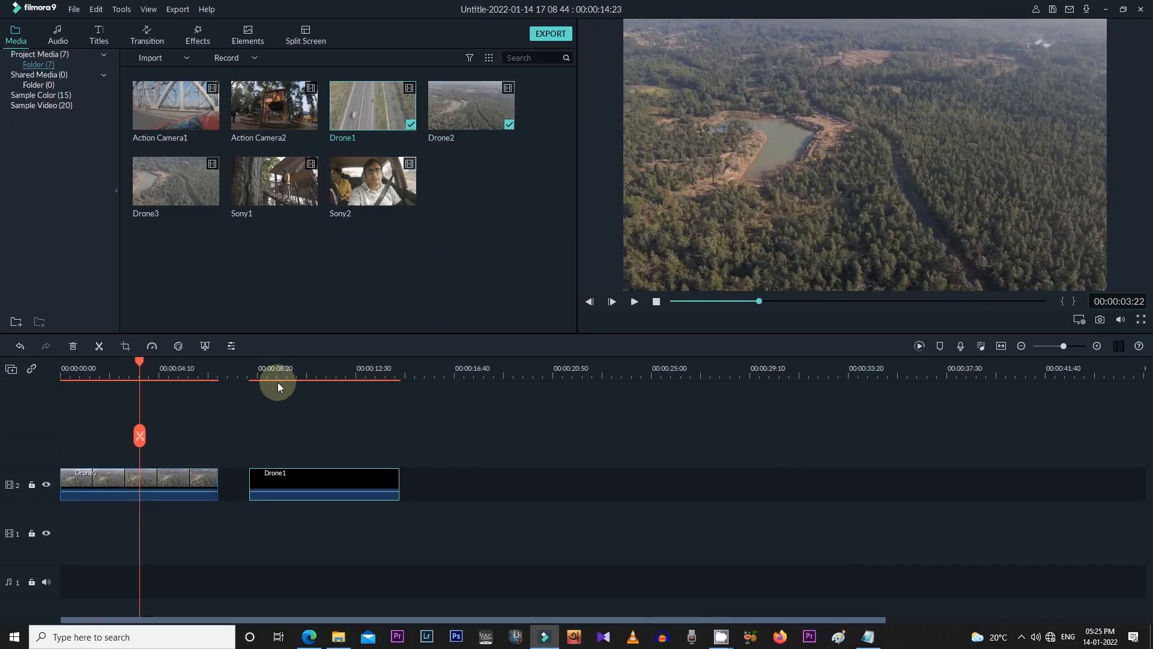
left_click(292, 373)
key("ctrl+shift+c")
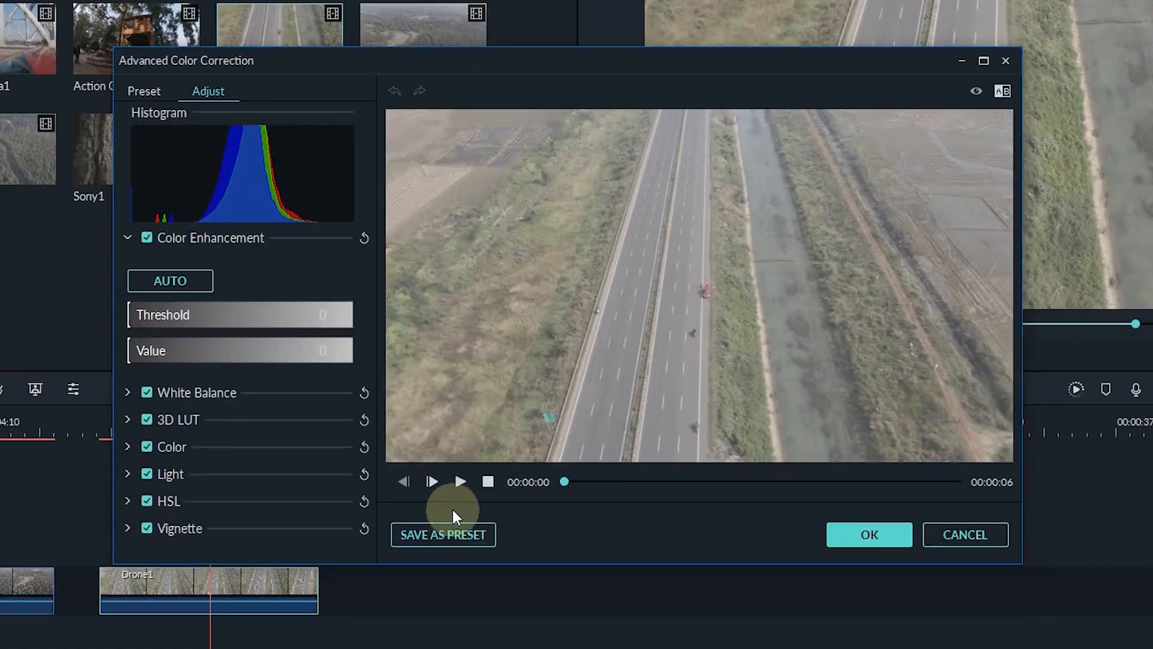
- Set the Drone1 clip's exposure and brightness to -1, contrast to 50 and vibrance to 19
left_click(178, 445)
scroll(236, 433, "down", 2)
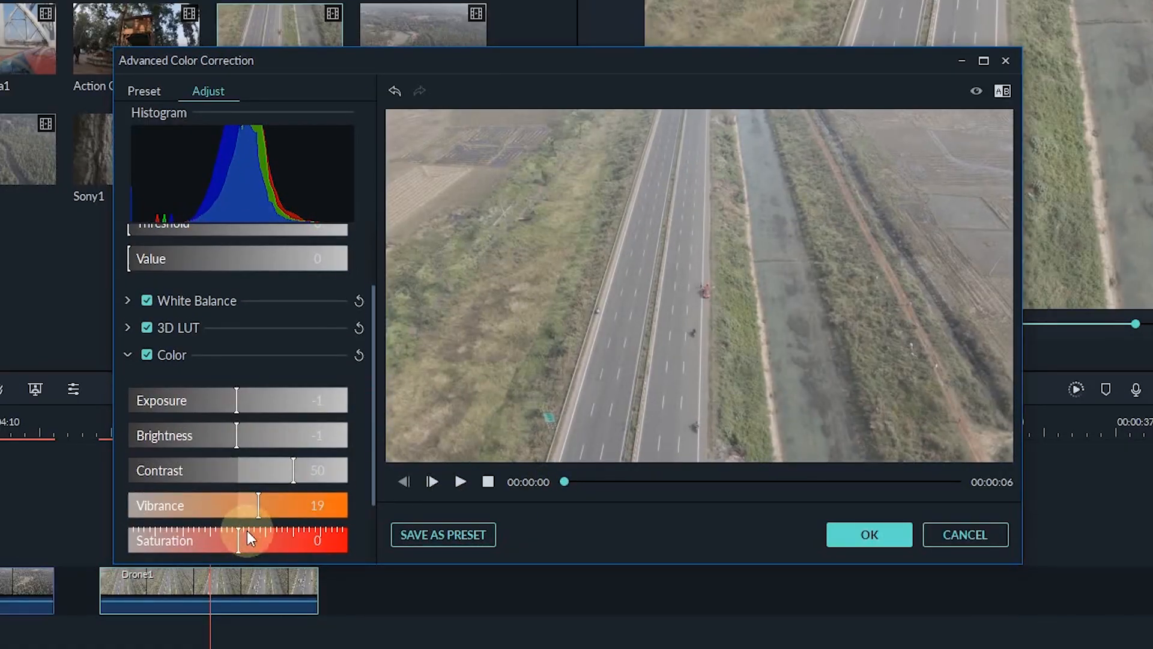
scroll(161, 534, "down", 2)
- Set the Drone1 clip's shadows to -71, contrast to 70, vibrance to 34 and saturation to 57, and lower its blacks
left_click(166, 498)
scroll(161, 517, "down", 2)
left_click_drag(238, 487, 164, 488)
left_click_drag(293, 296, 315, 296)
left_click_drag(259, 331, 275, 331)
left_click_drag(285, 367, 302, 371)
left_click_drag(238, 557, 215, 556)
- Play the corrected Drone1 clip while toggling the correction off and on to compare it with the original
left_click(460, 481)
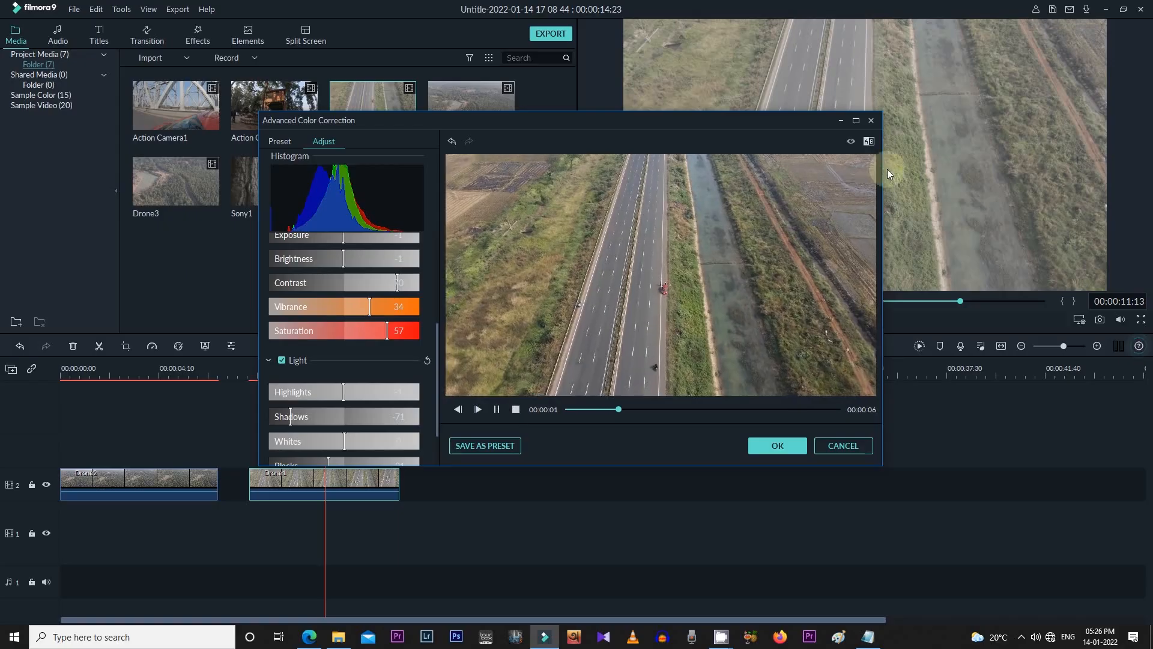
left_click(854, 142)
left_click(853, 142)
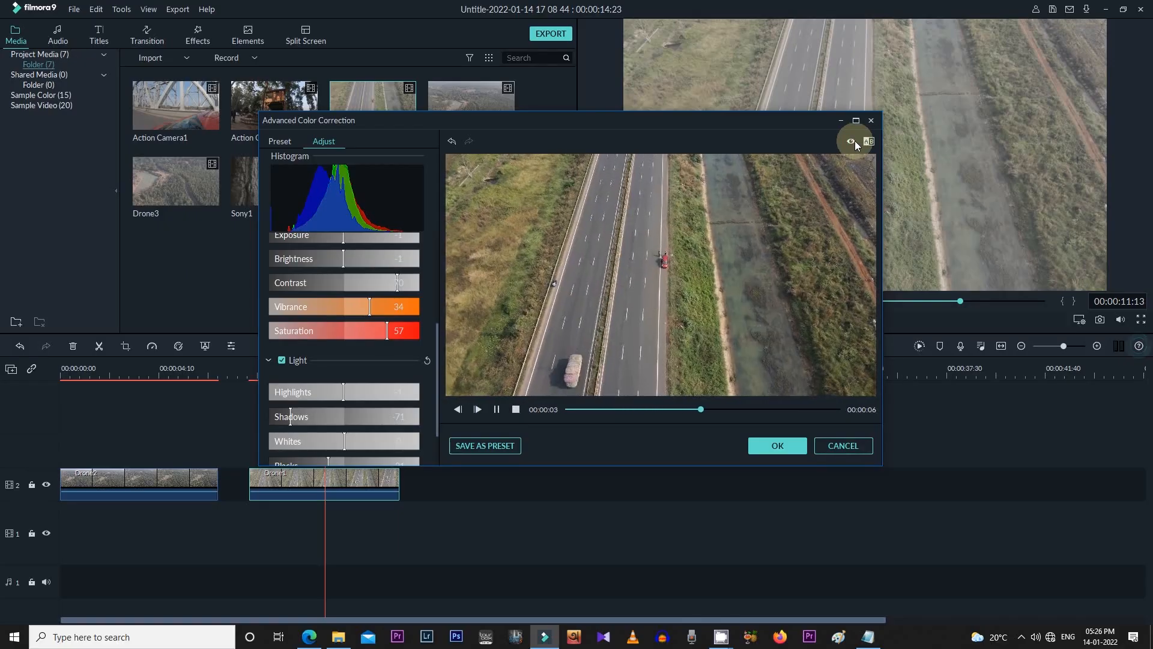
left_click(855, 140)
left_click(855, 141)
left_click(856, 140)
left_click(855, 140)
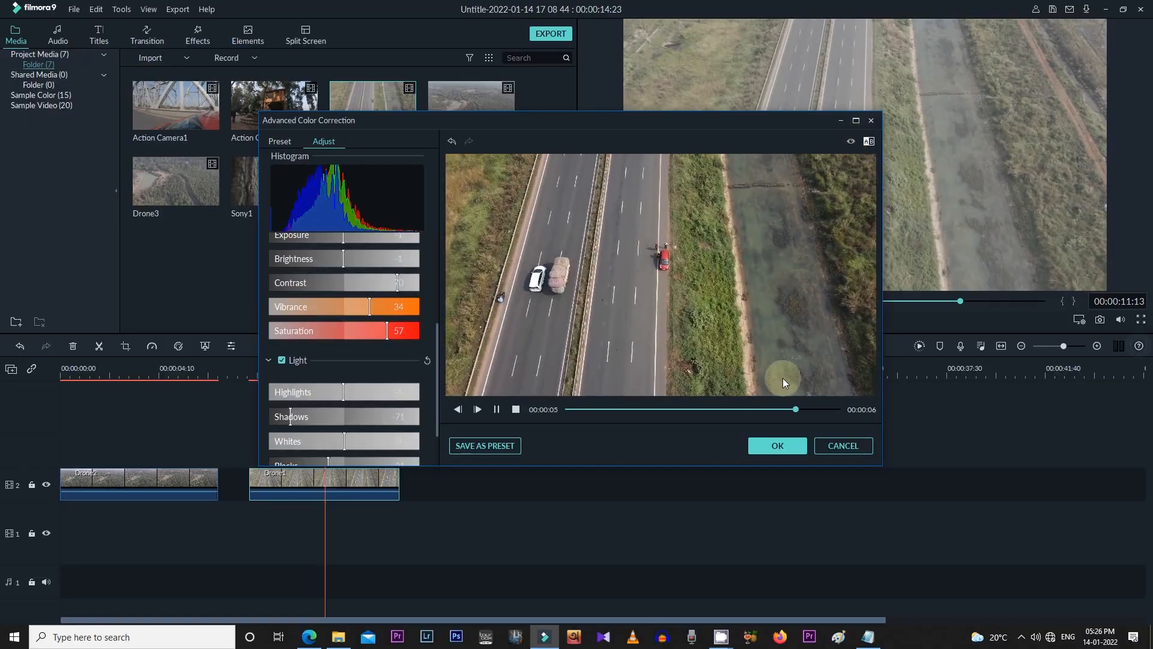
- Apply the Drone1 correction and place a trimmed section of Action Camera1, starting at 00:00:12:02, on video track 2 after Drone1
left_click(772, 445)
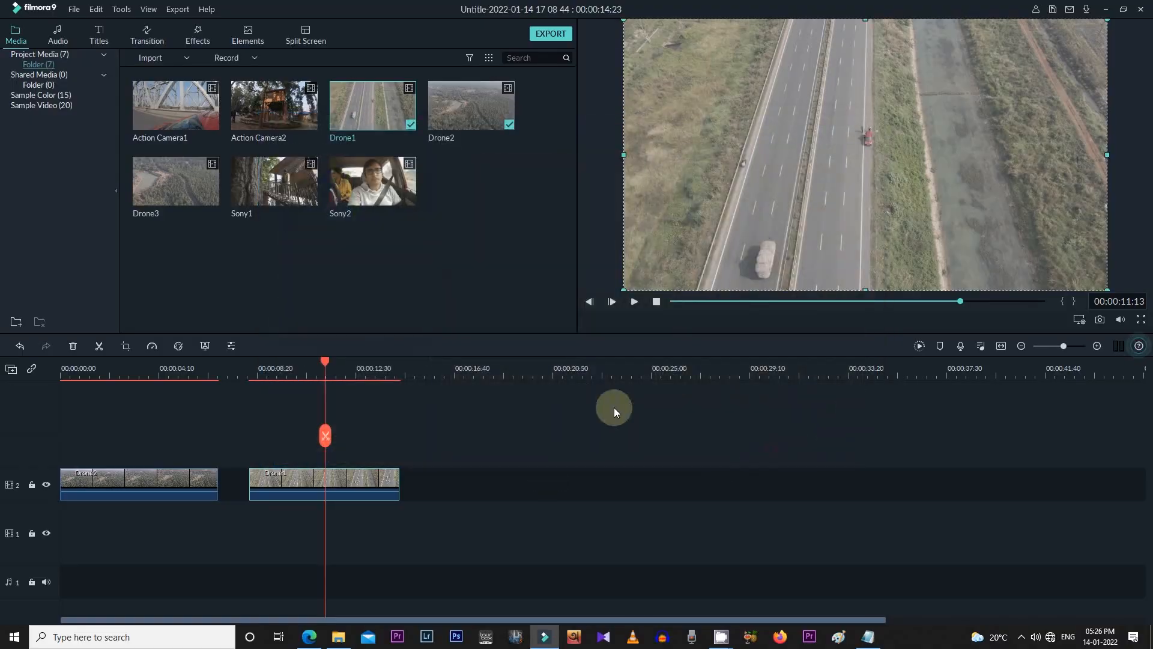
double_click(183, 116)
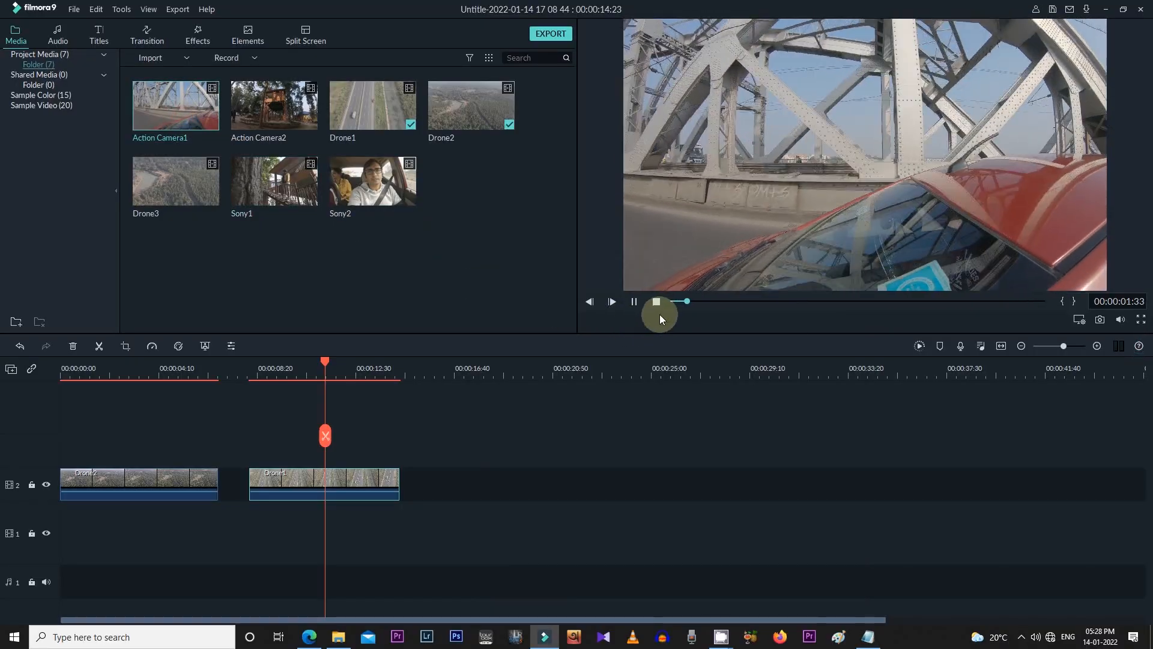
left_click_drag(679, 301, 776, 298)
left_click(632, 302)
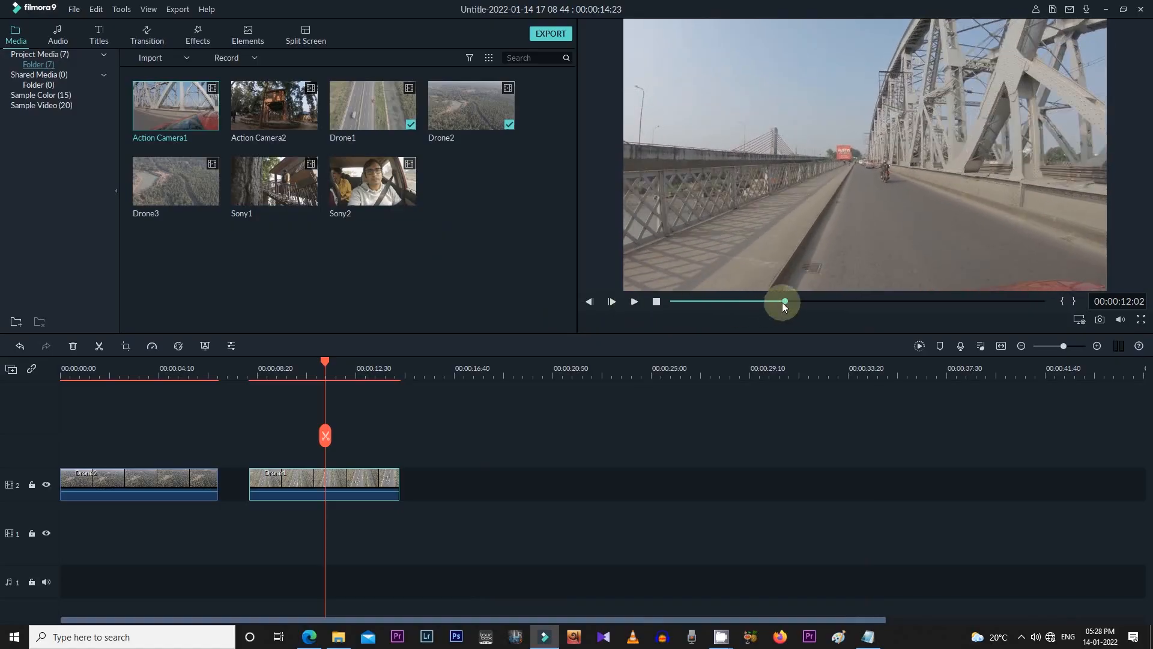
left_click(1062, 301)
left_click_drag(784, 301, 812, 304)
left_click_drag(794, 225, 442, 493)
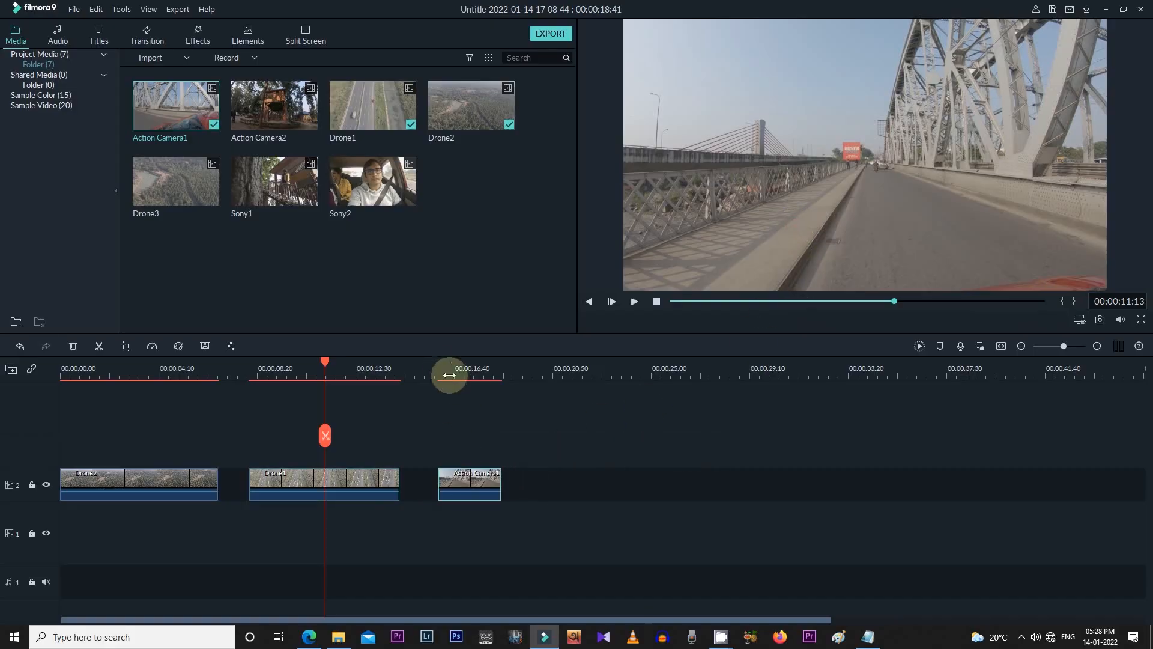
- Move the playhead onto the Action Camera1 clip in the timeline and open Advanced Color Correction for it
left_click_drag(328, 362, 465, 366)
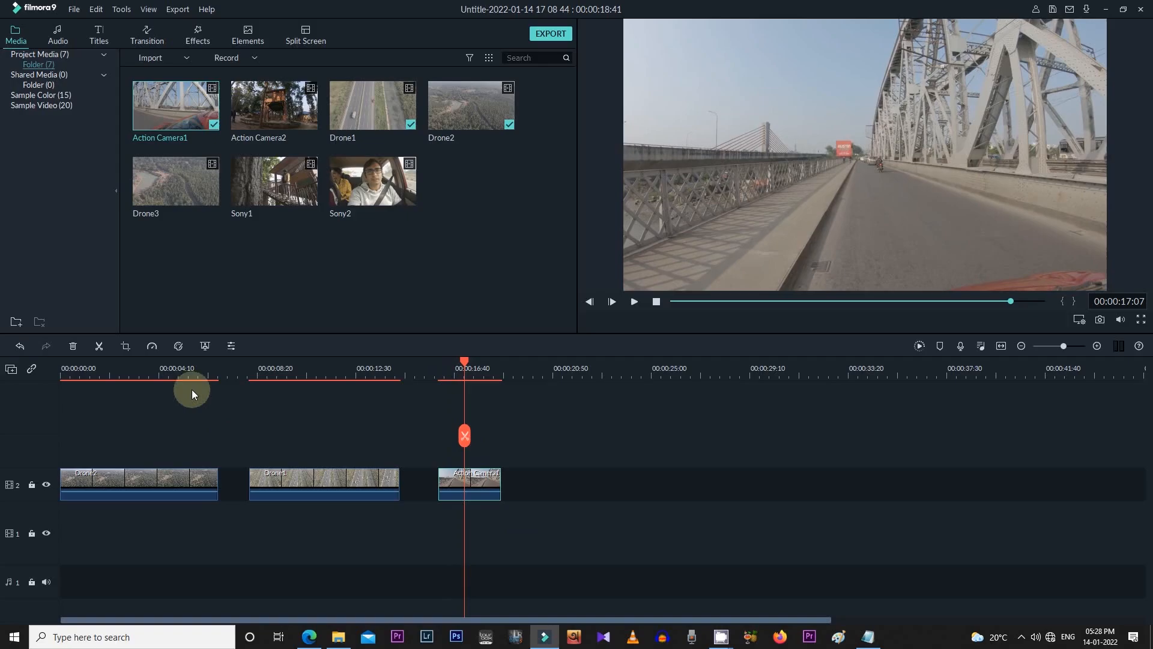
left_click(178, 346)
left_click_drag(561, 139, 521, 104)
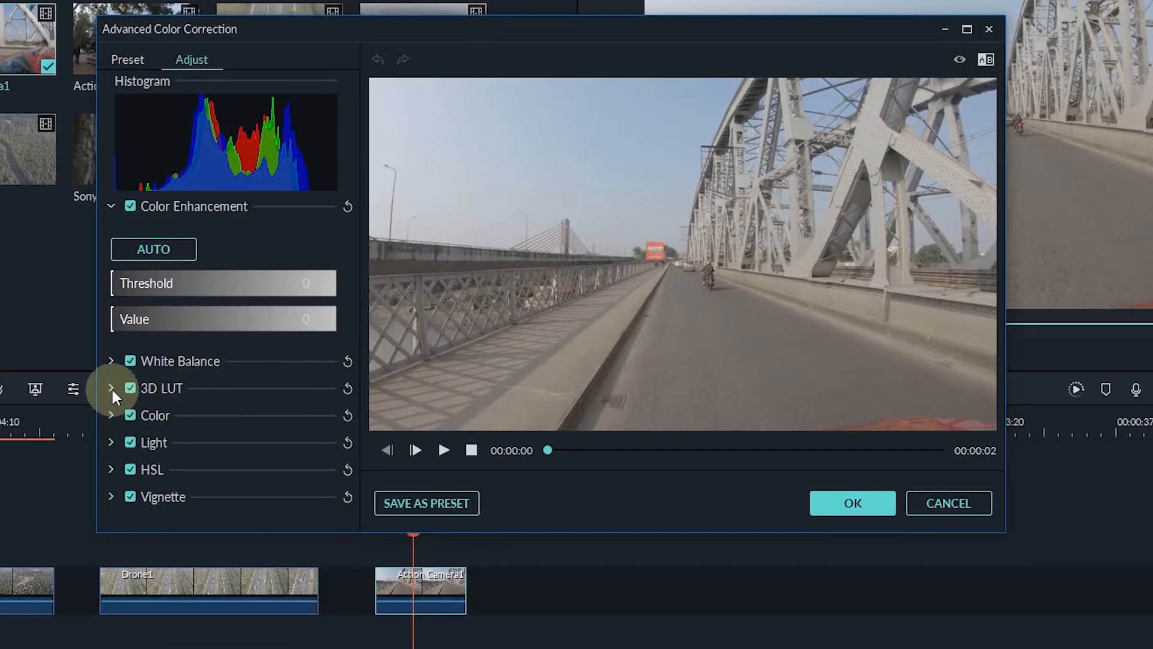
- Set Action Camera1's exposure to -4, brightness to -3, contrast to 26, vibrance to 14 and saturation to 38
left_click(112, 415)
scroll(319, 384, "down", 3)
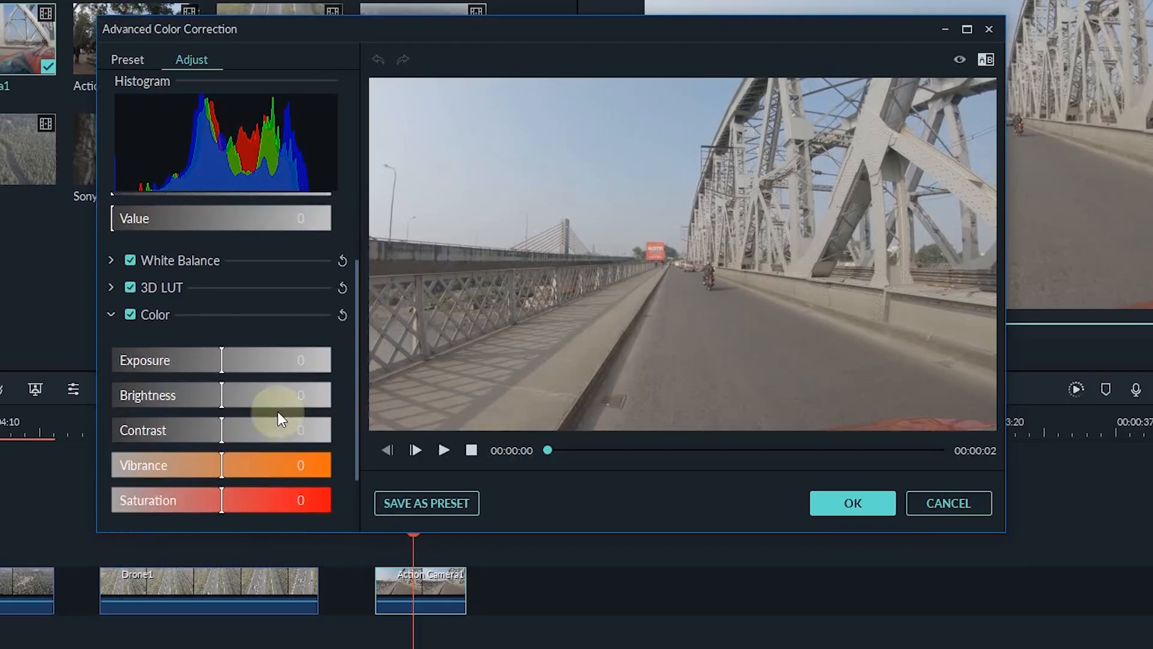
left_click_drag(222, 430, 265, 497)
left_click_drag(221, 364, 218, 395)
- Set Action Camera1's shadows to -34 and blacks to -3, and lower its highlights slightly
scroll(358, 401, "down", 3)
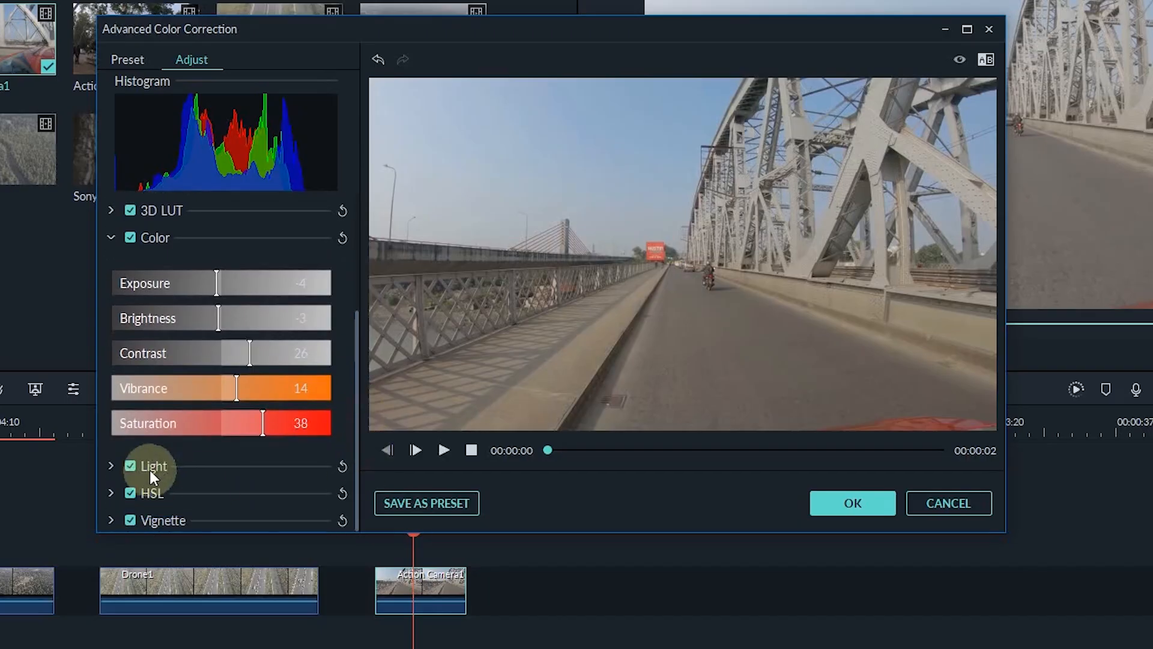
left_click(164, 471)
left_click_drag(355, 424, 358, 509)
left_click_drag(222, 389, 184, 388)
left_click_drag(223, 454, 215, 455)
mouse_move(222, 347)
left_mouse_down()
mouse_move(239, 349)
mouse_move(216, 347)
left_mouse_up()
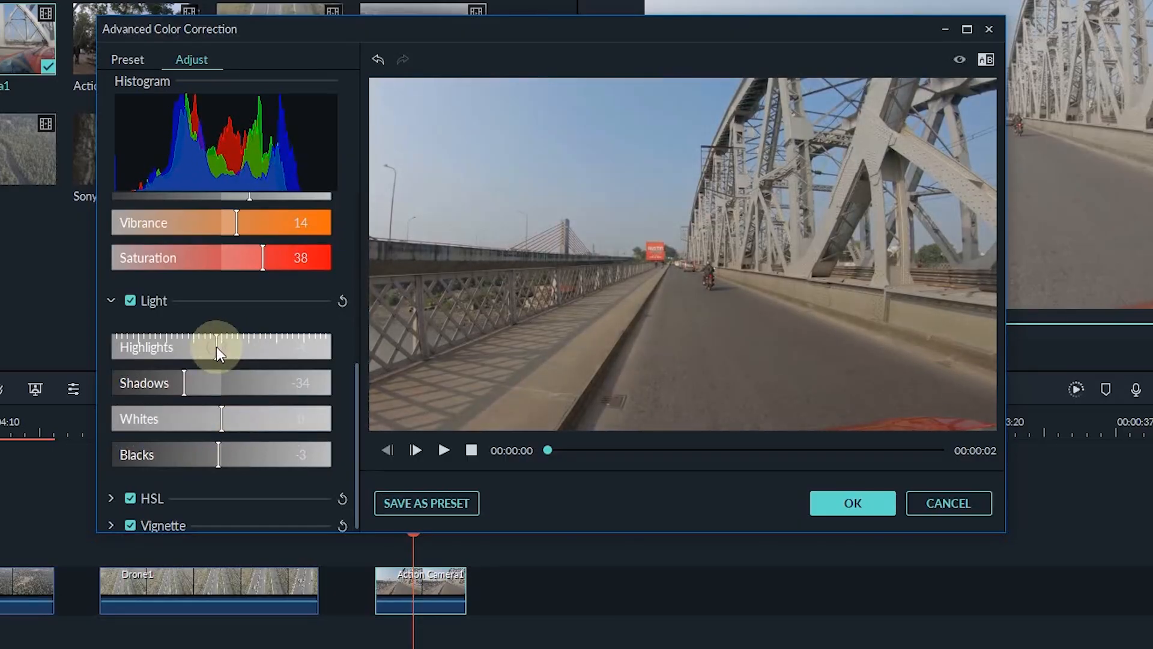
- Toggle the Action Camera1 correction off and on repeatedly and play the clip to compare it with the original
left_click_drag(354, 383, 365, 214)
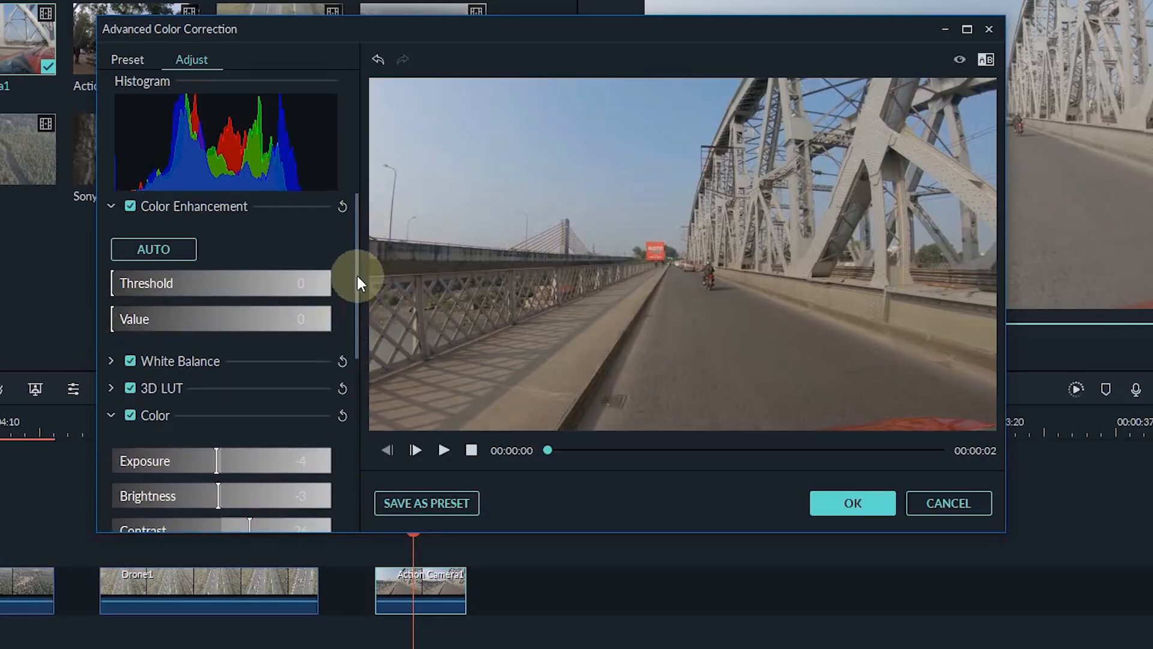
left_click(957, 59)
left_click(957, 60)
left_click(956, 59)
left_click(956, 59)
left_click(956, 60)
left_click(956, 60)
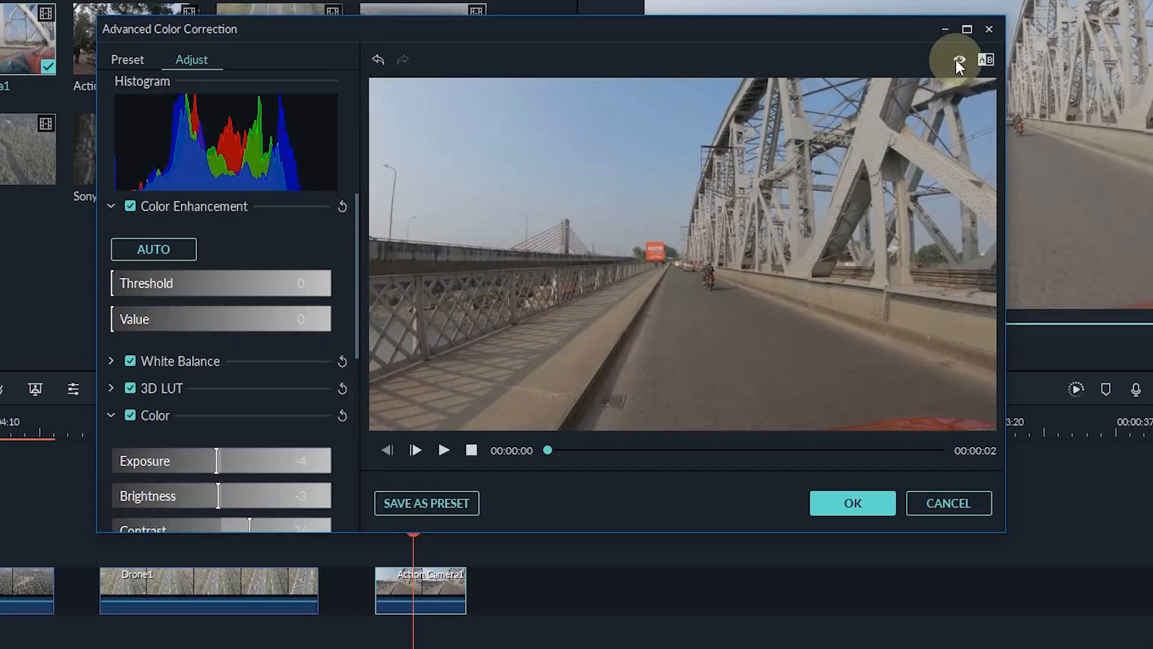
left_click(957, 60)
left_click(959, 60)
left_click(986, 60)
left_click(444, 451)
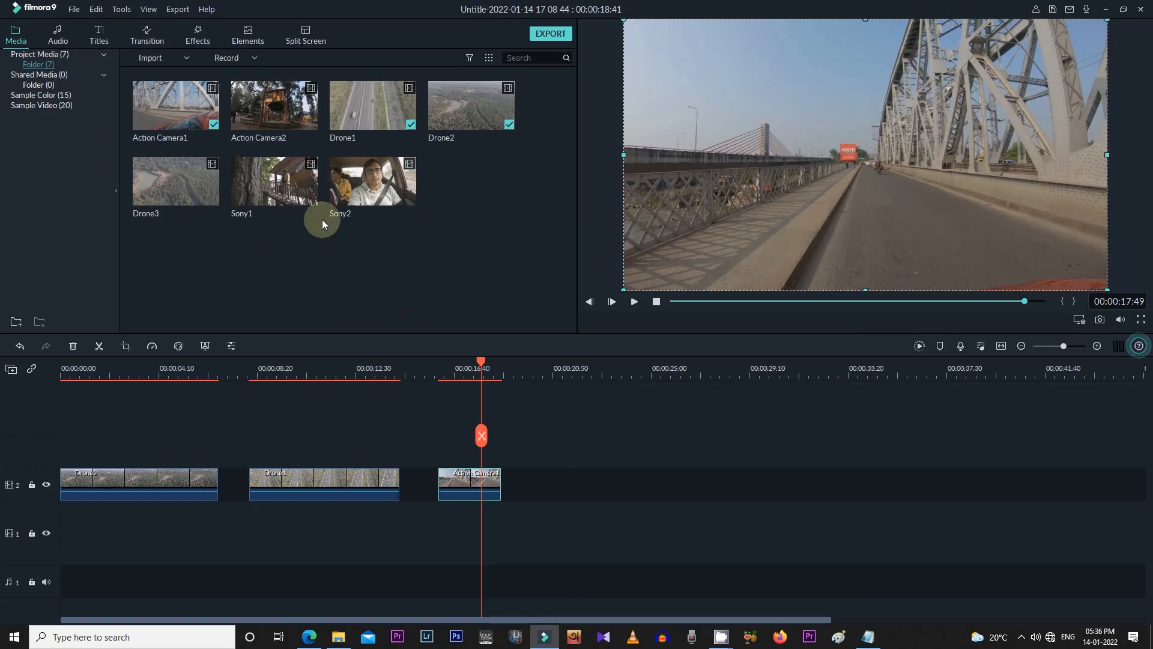
- Add the Action Camera2 clip to video track 2 after Action Camera1 and play it through
mouse_move(308, 125)
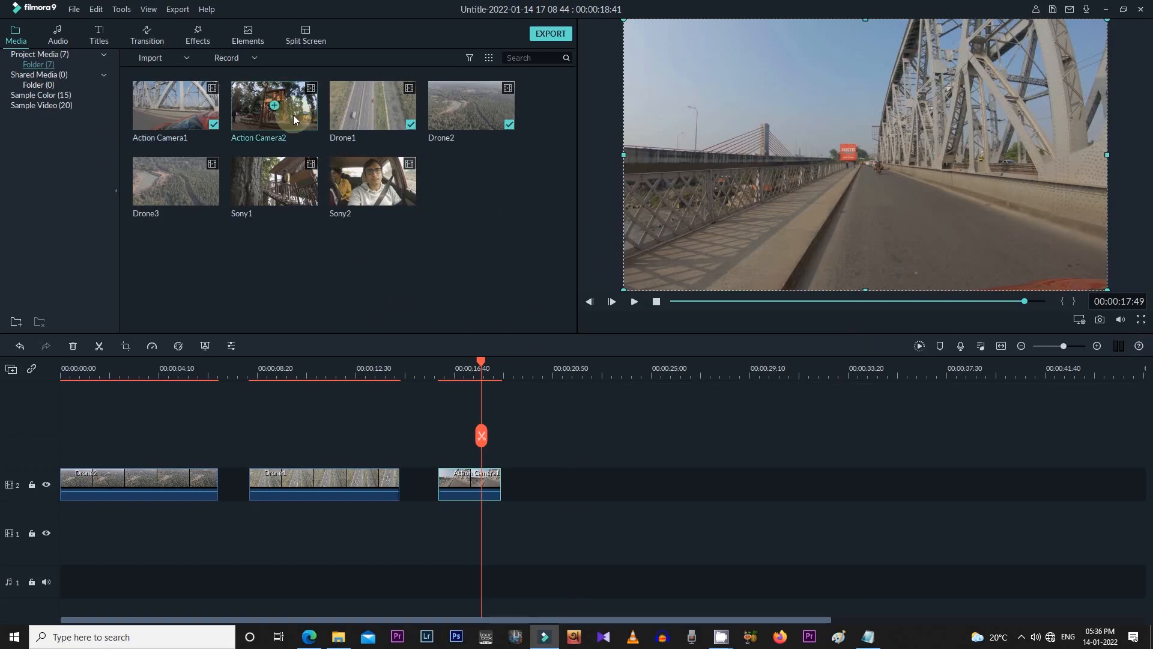
left_click_drag(293, 114, 535, 492)
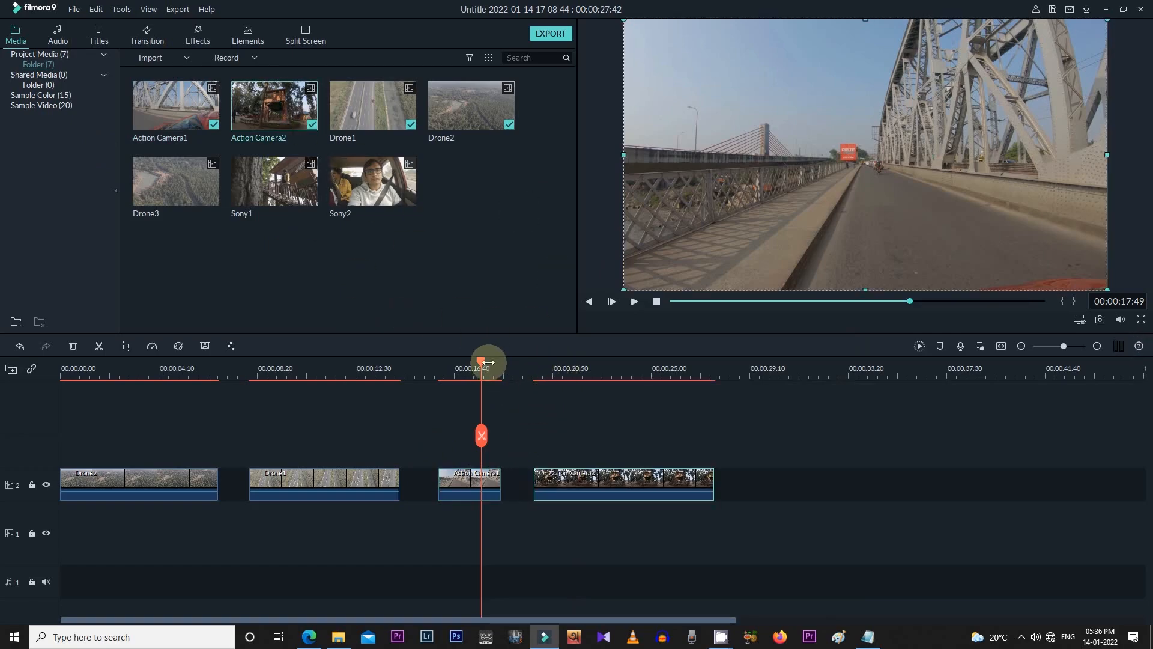
left_click_drag(493, 360, 538, 364)
left_click(634, 301)
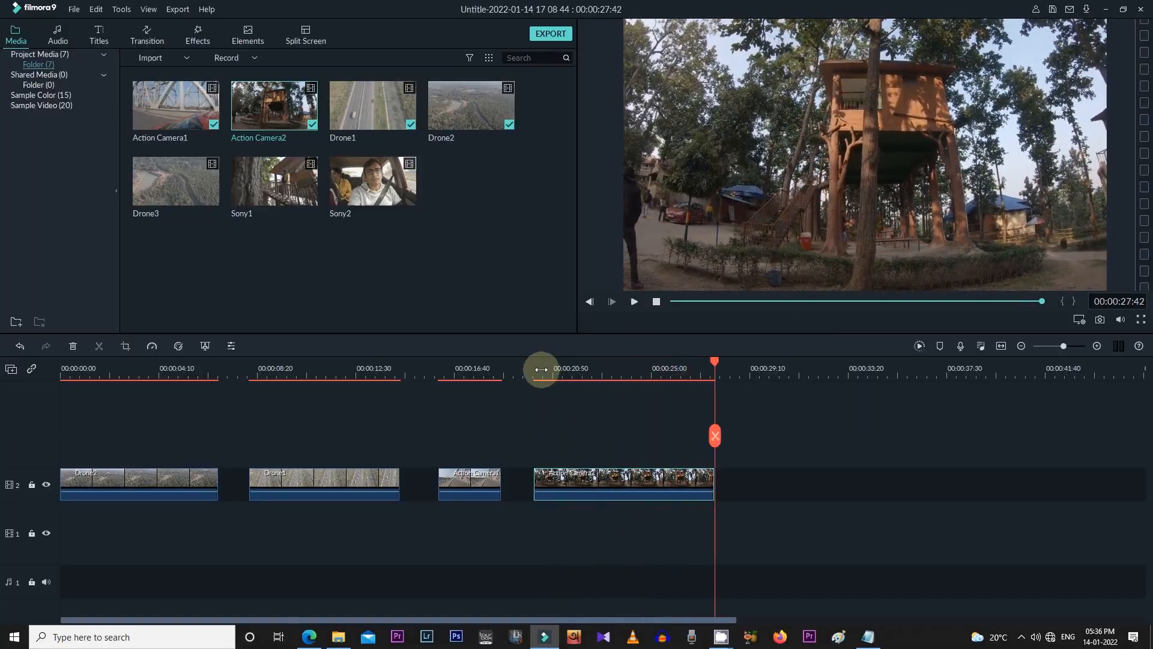
- Open Advanced Color Correction for Action Camera2 and set contrast to 29, vibrance to 26 and saturation to 35
key("alt+e")
left_click_drag(542, 118, 385, 79)
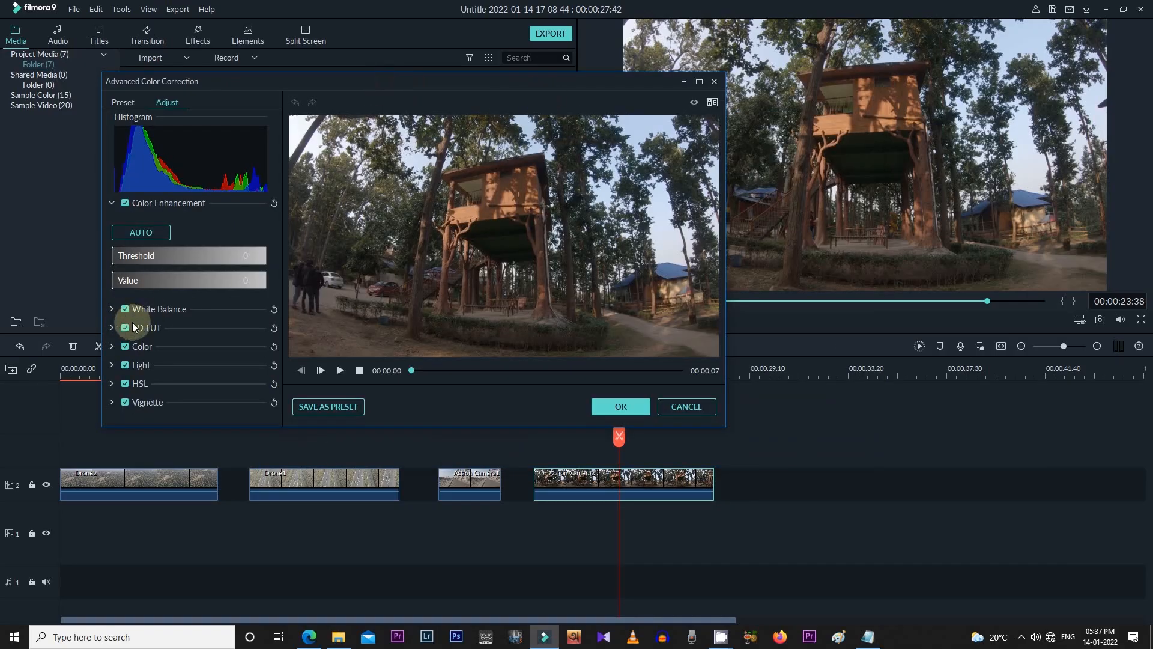
left_click(112, 346)
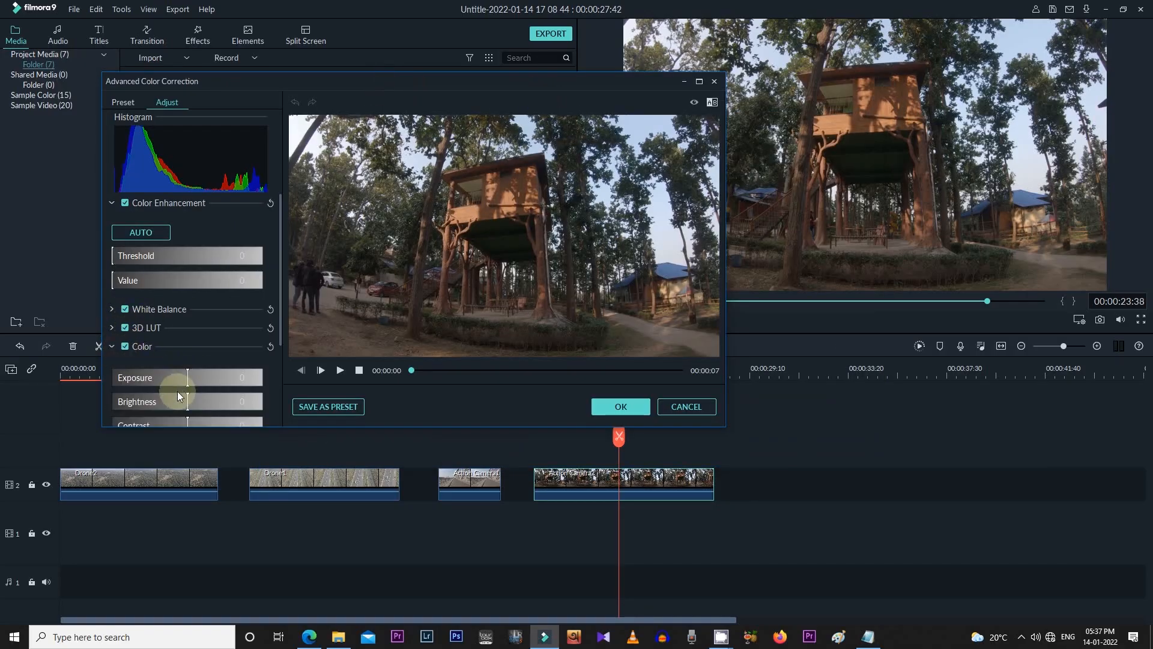
left_click_drag(281, 323, 283, 337)
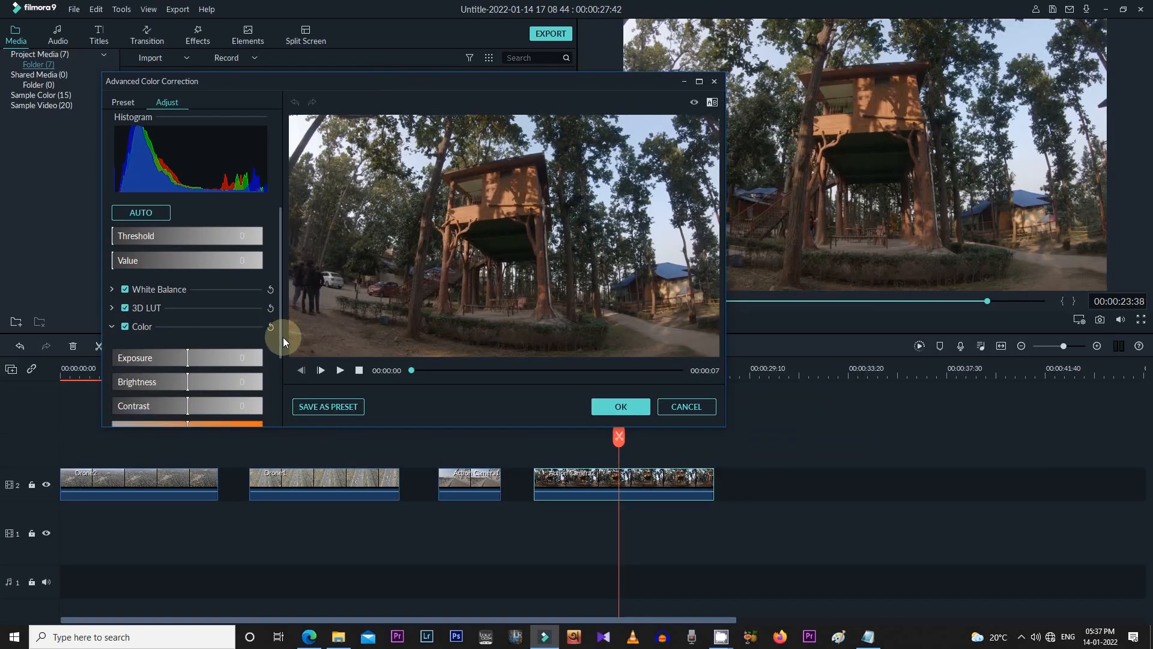
left_click_drag(188, 399, 209, 401)
left_click_drag(280, 334, 283, 377)
left_click_drag(190, 358, 212, 389)
- Set Action Camera2's shadows to 15 and its white balance temperature to 5.88
scroll(283, 380, "down", 3)
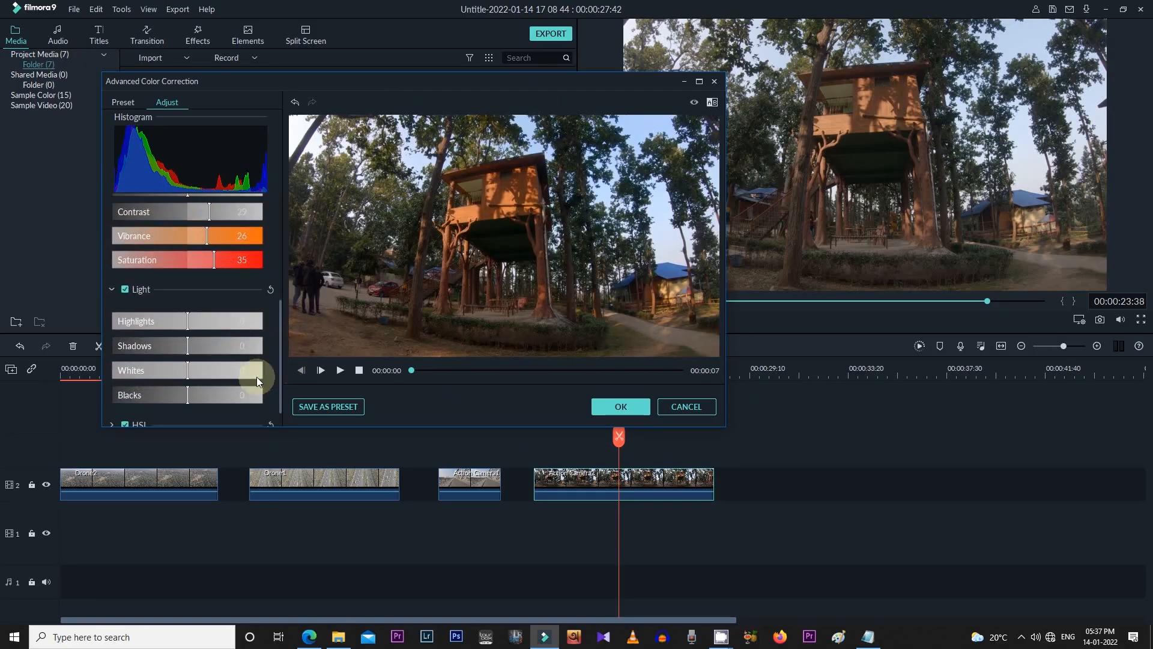
left_click_drag(188, 345, 199, 345)
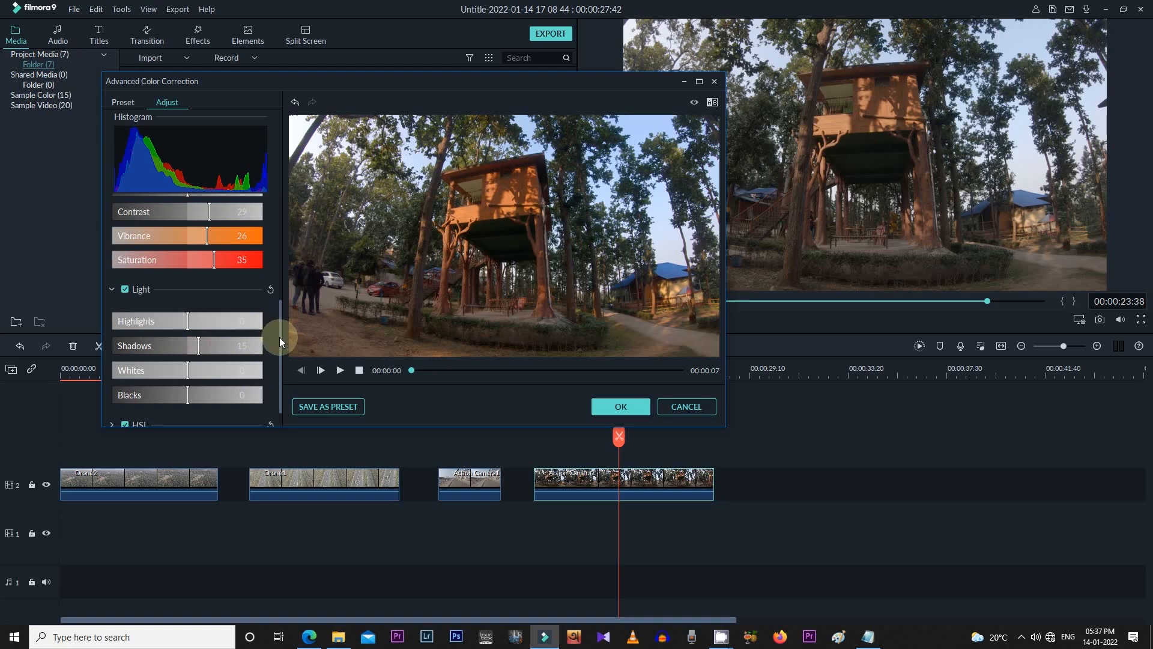
left_click_drag(279, 337, 293, 240)
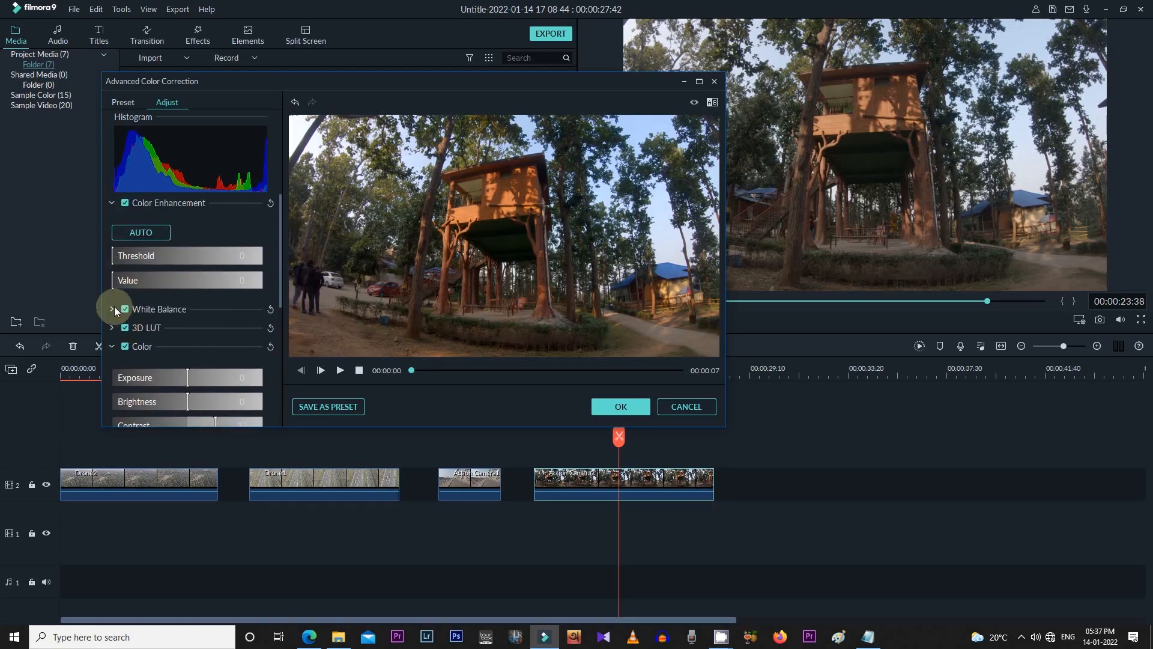
left_click(112, 308)
left_click_drag(188, 342, 198, 340)
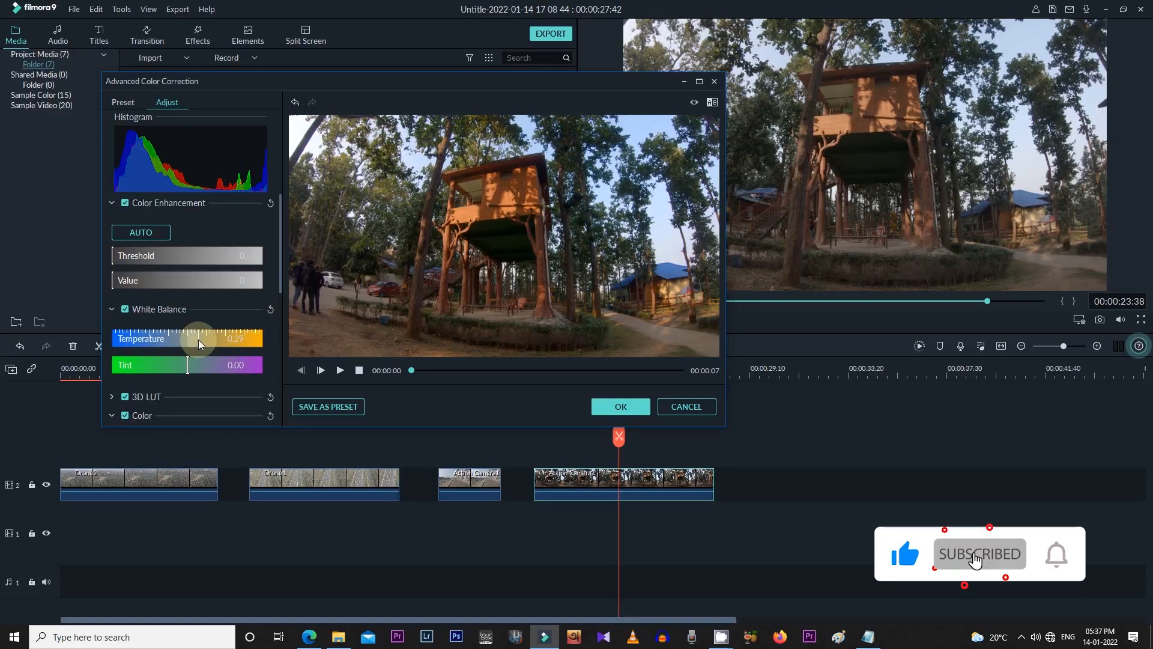
left_click_drag(193, 338, 218, 335)
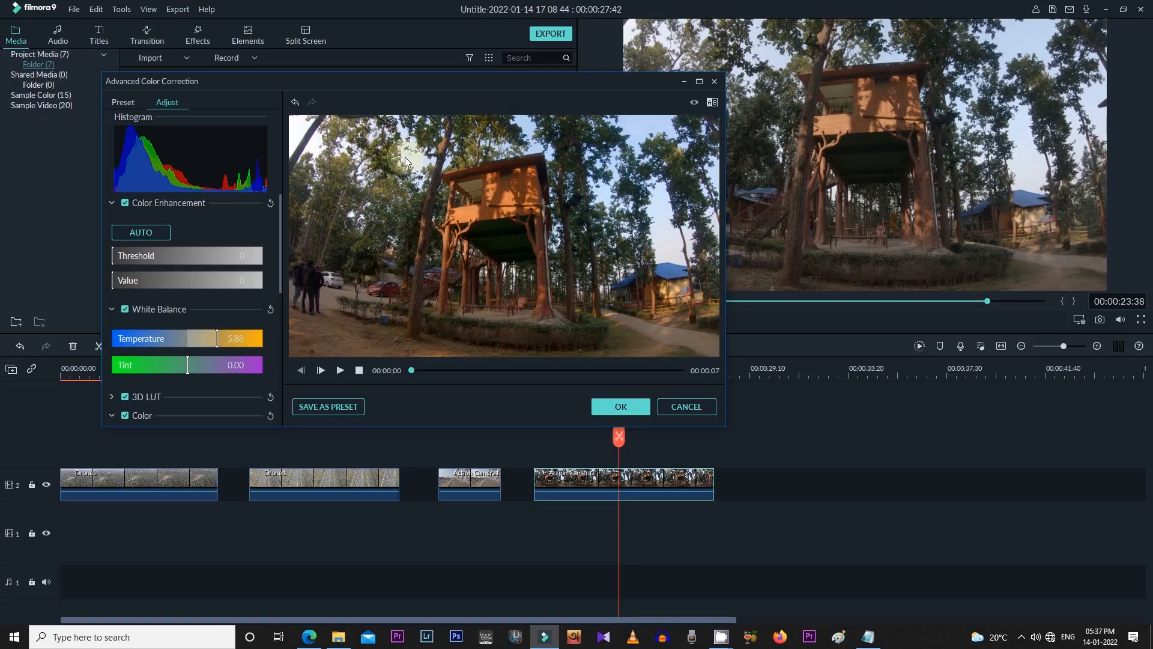
- Compare Action Camera2 with and without the correction, including playing the before and after views side by side
left_click(697, 100)
left_click(696, 99)
left_click(697, 99)
left_click(697, 99)
left_click(712, 102)
left_click(781, 143)
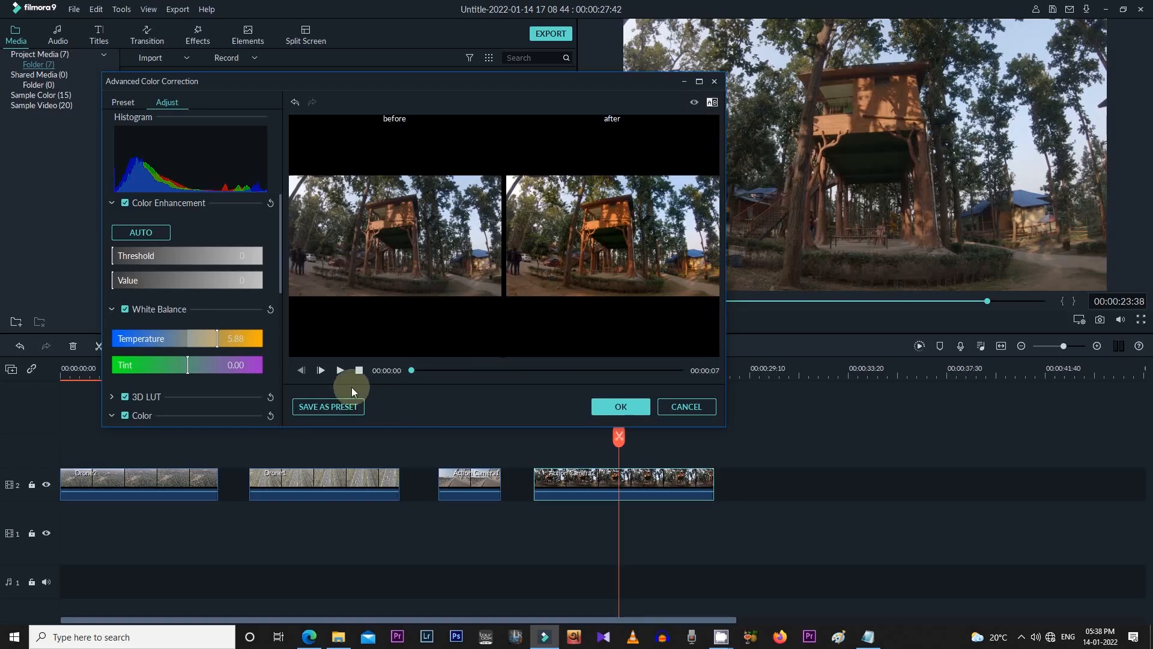
left_click(341, 368)
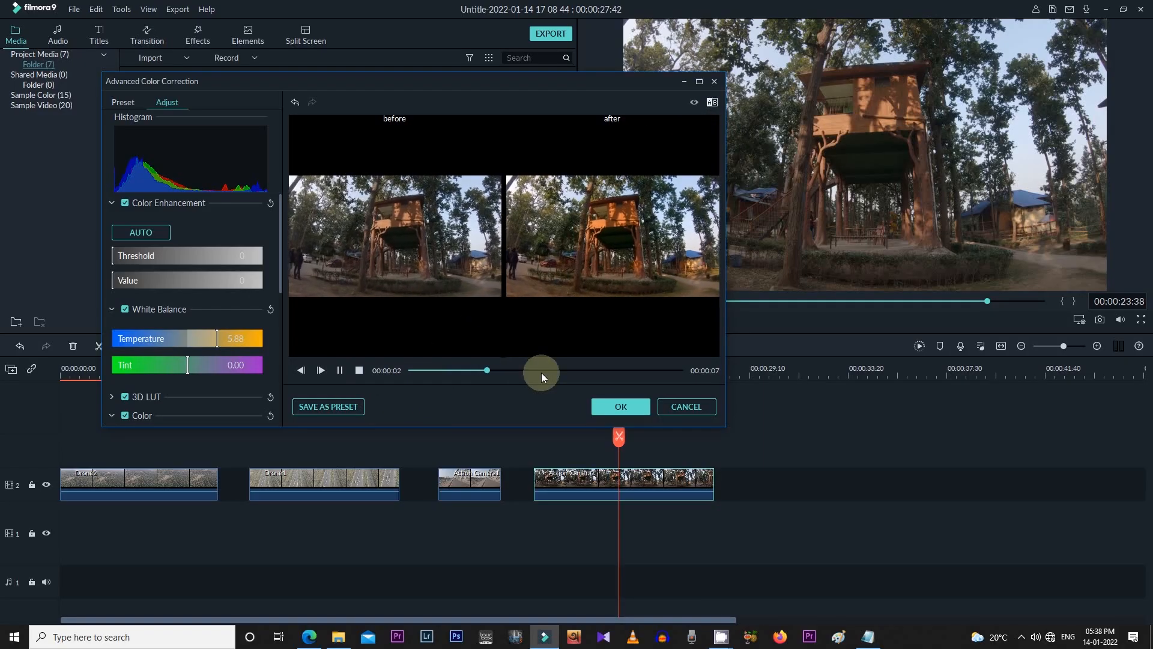
left_click(694, 102)
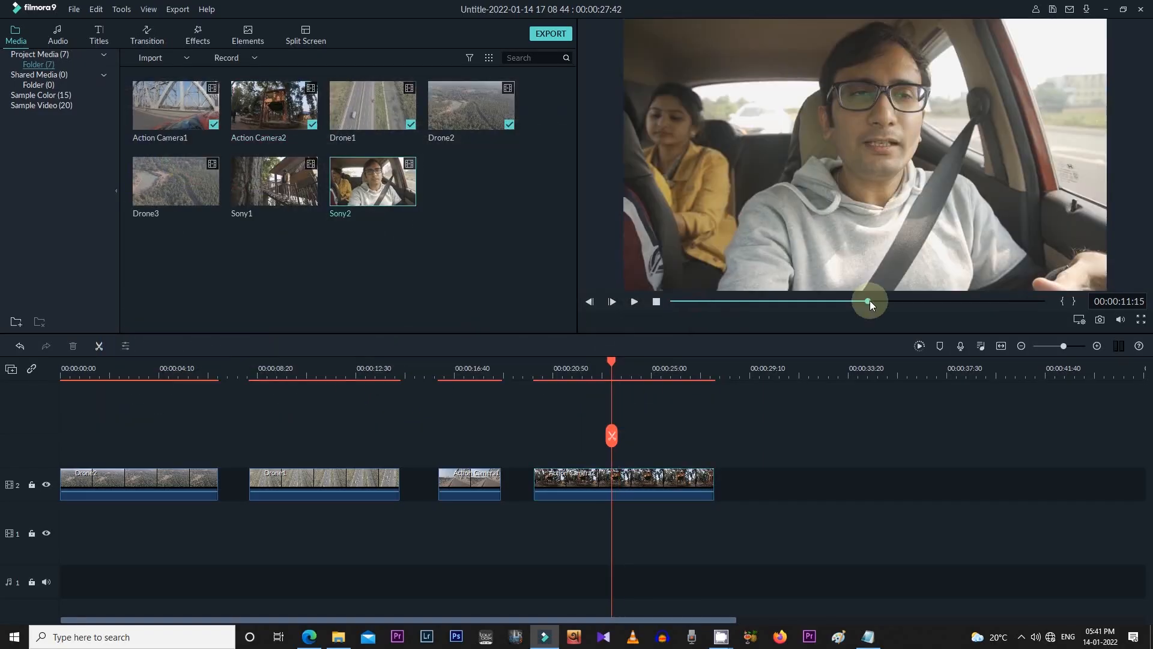
- Mark the Sony2 section from about 00:00:09:49 to 00:00:13:39 and place it on video track 2 after Action Camera2
left_click_drag(870, 301, 845, 301)
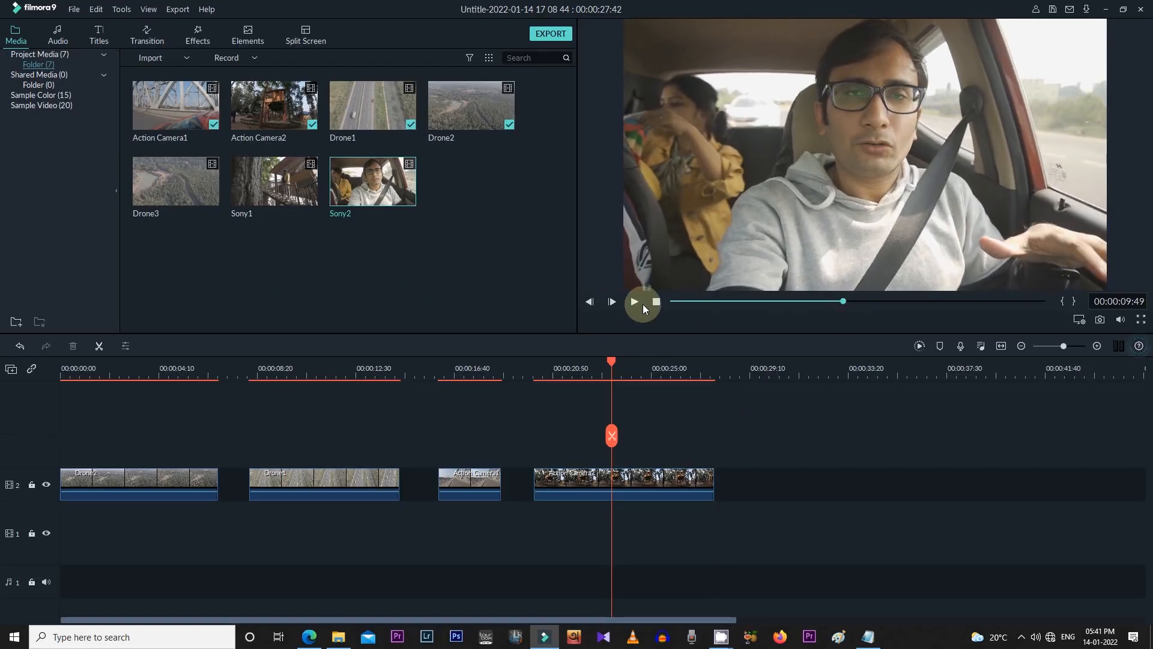
left_click_drag(1057, 302, 910, 301)
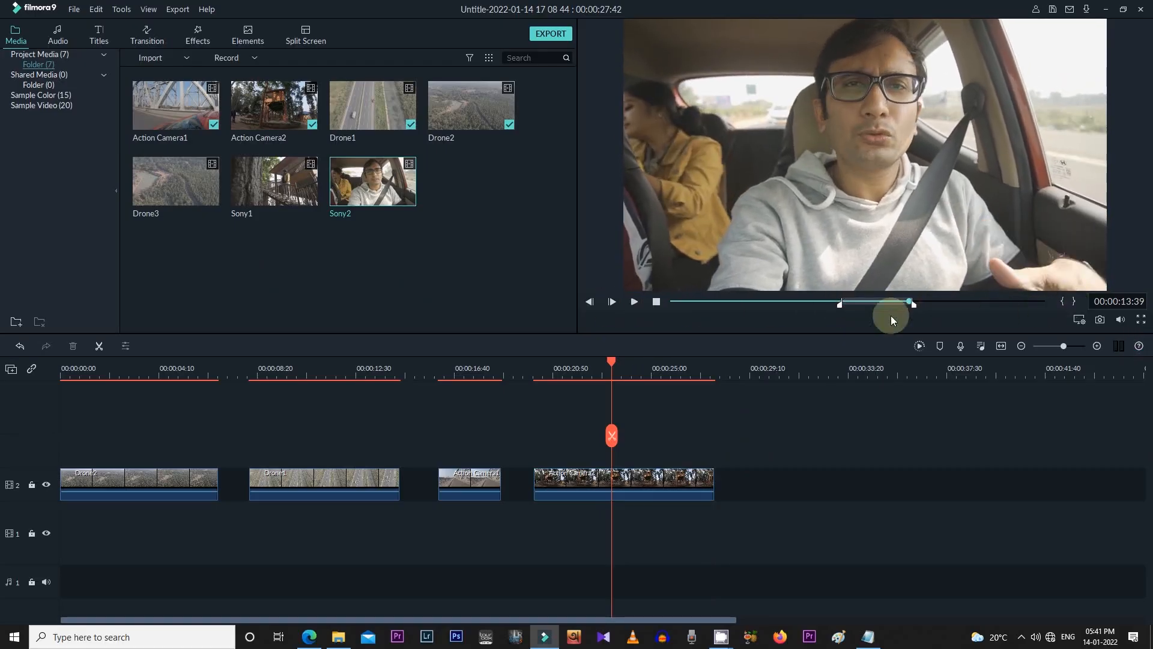
left_click_drag(791, 298, 749, 491)
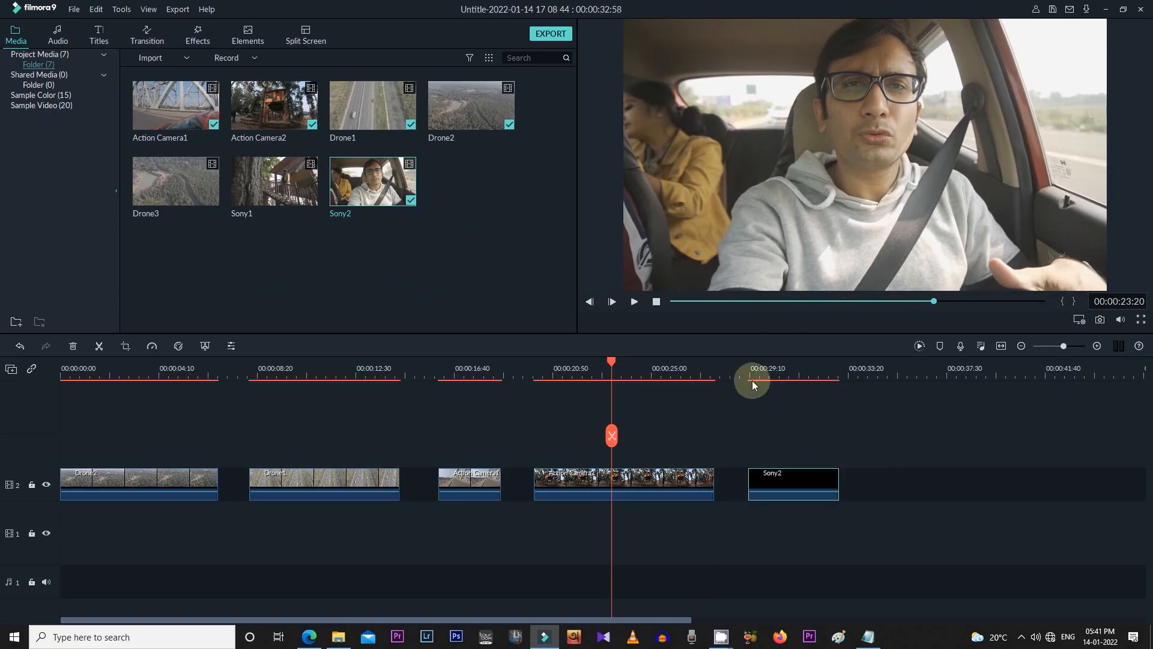
- Move the playhead onto the Sony2 clip in the timeline and open Advanced Color Correction for it
left_click_drag(611, 361, 776, 381)
left_click(794, 480)
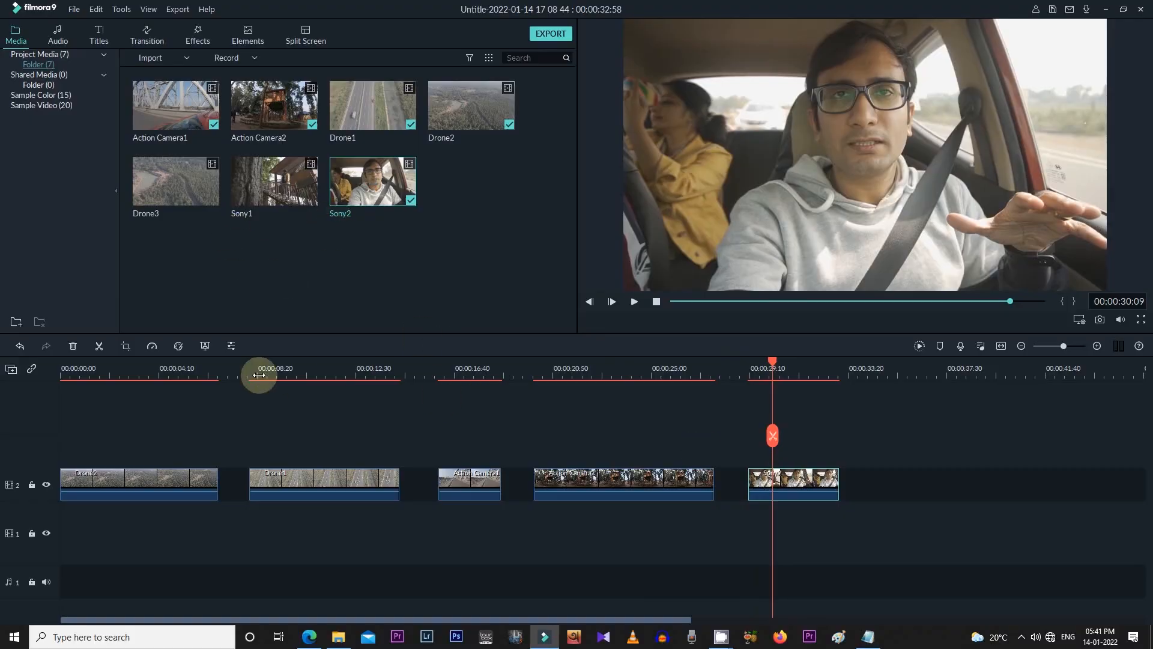
left_click(184, 346)
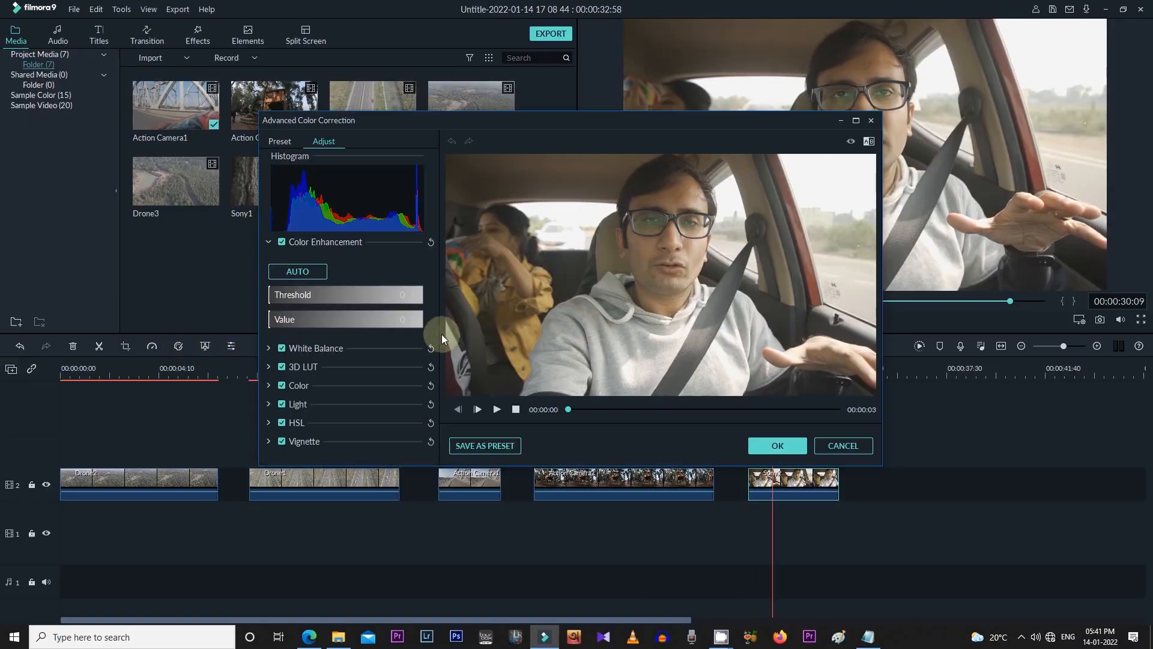
- Set Sony2's white balance temperature to -20.26 and scrub the preview to check the cooler tone
left_click(269, 348)
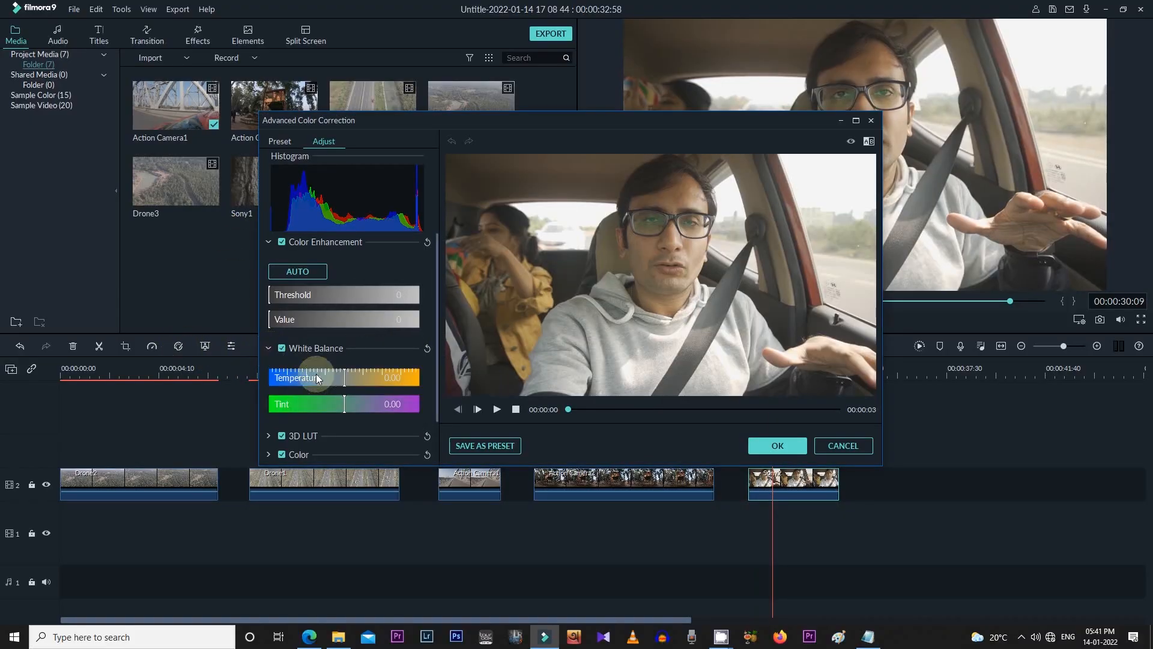
left_click_drag(342, 377, 301, 380)
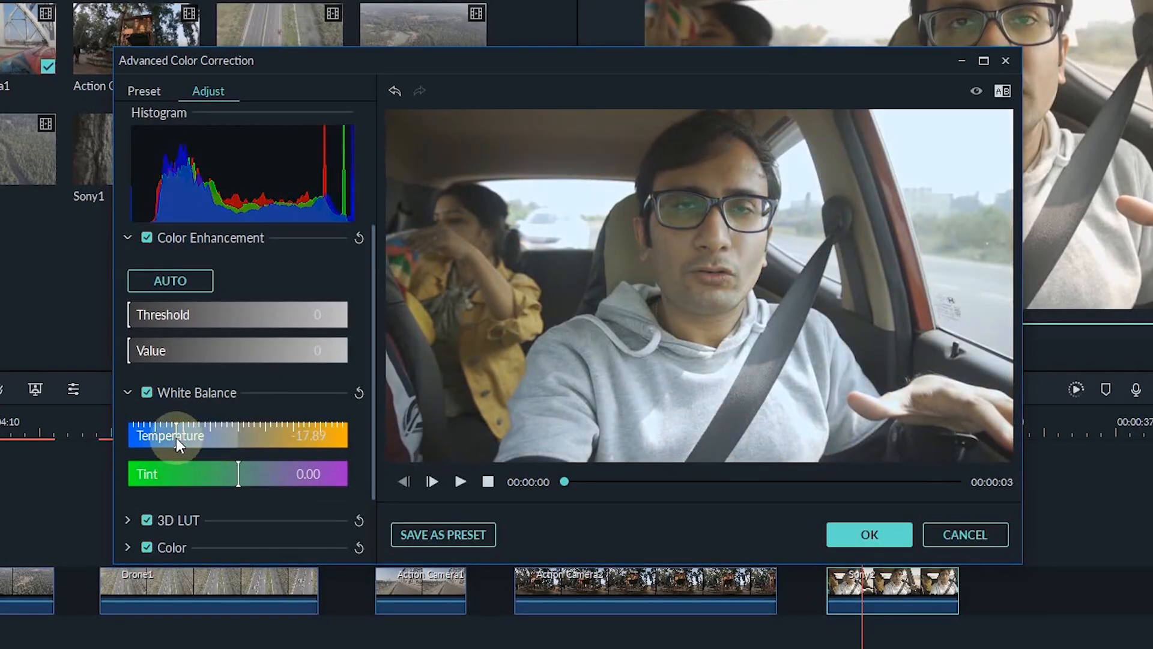
mouse_move(176, 438)
left_mouse_down()
mouse_move(185, 438)
mouse_move(174, 436)
left_mouse_up()
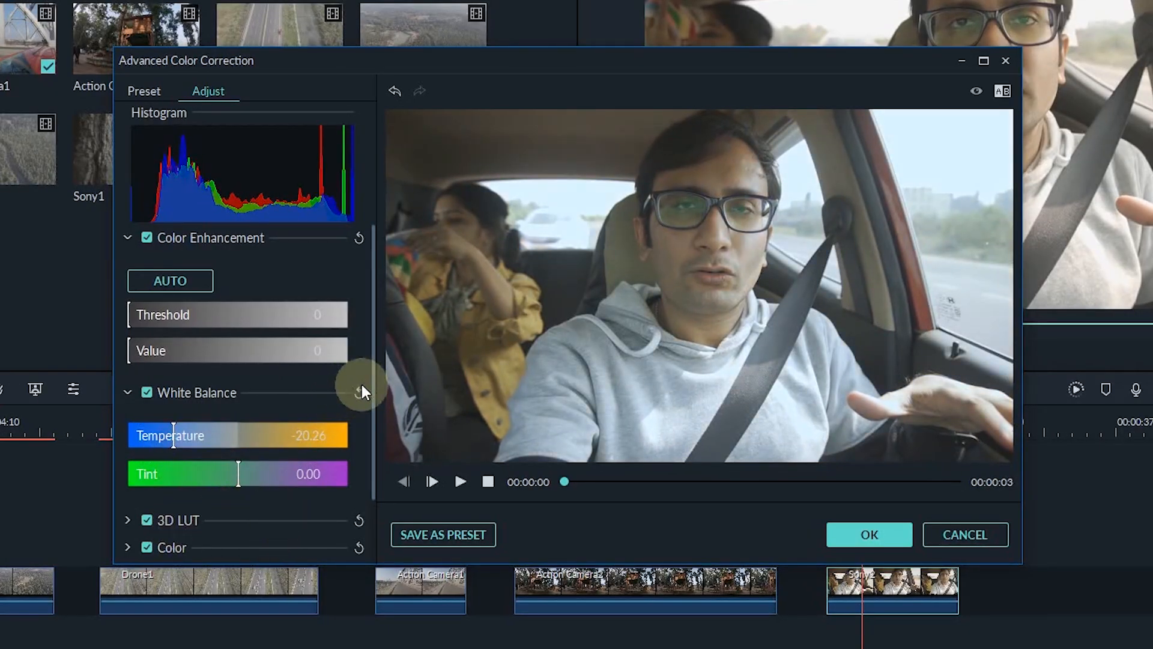
left_click_drag(573, 485, 601, 483)
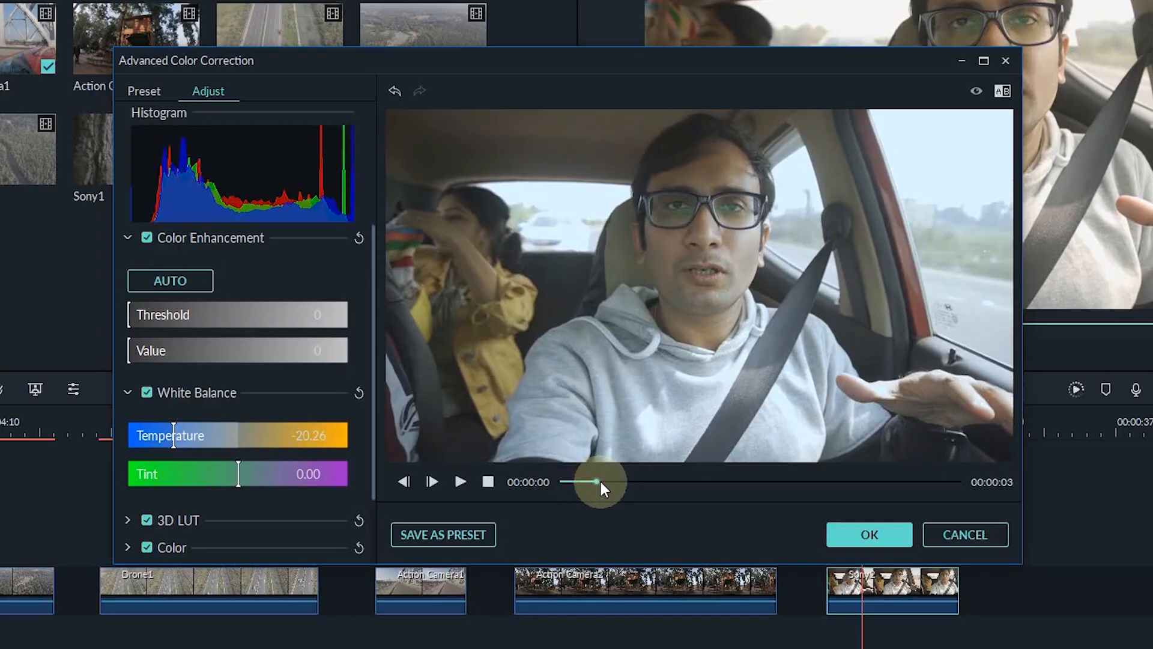
- Set the Sony2 clip's contrast to 48, vibrance to 16 and saturation to 25
scroll(372, 385, "down", 2)
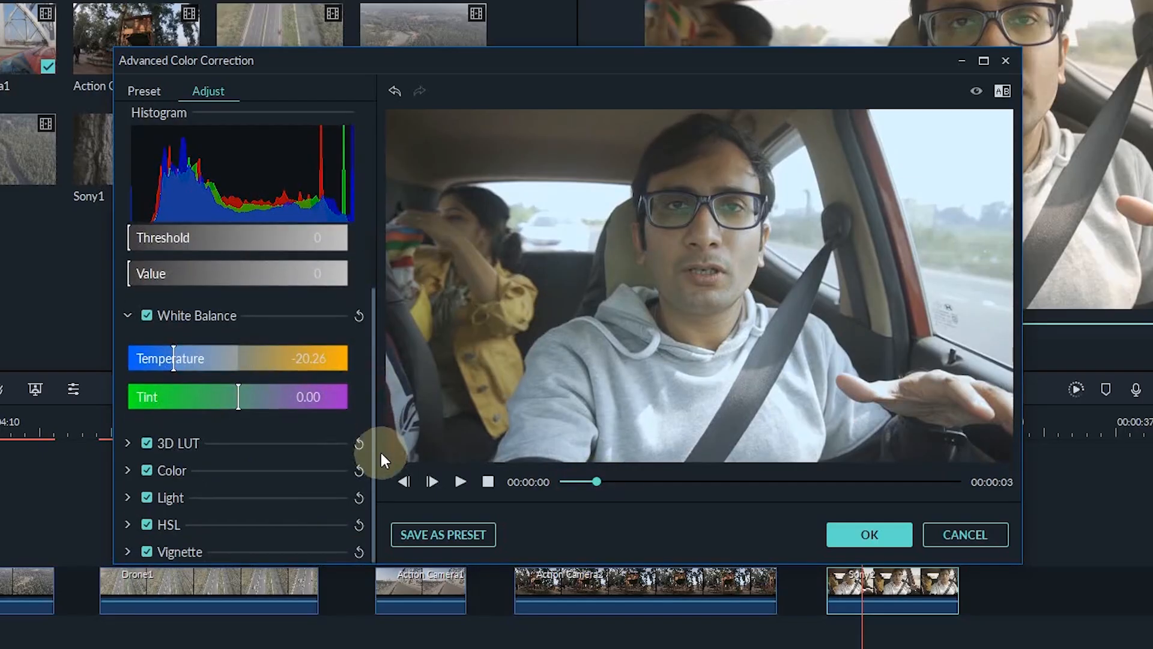
left_click(125, 468)
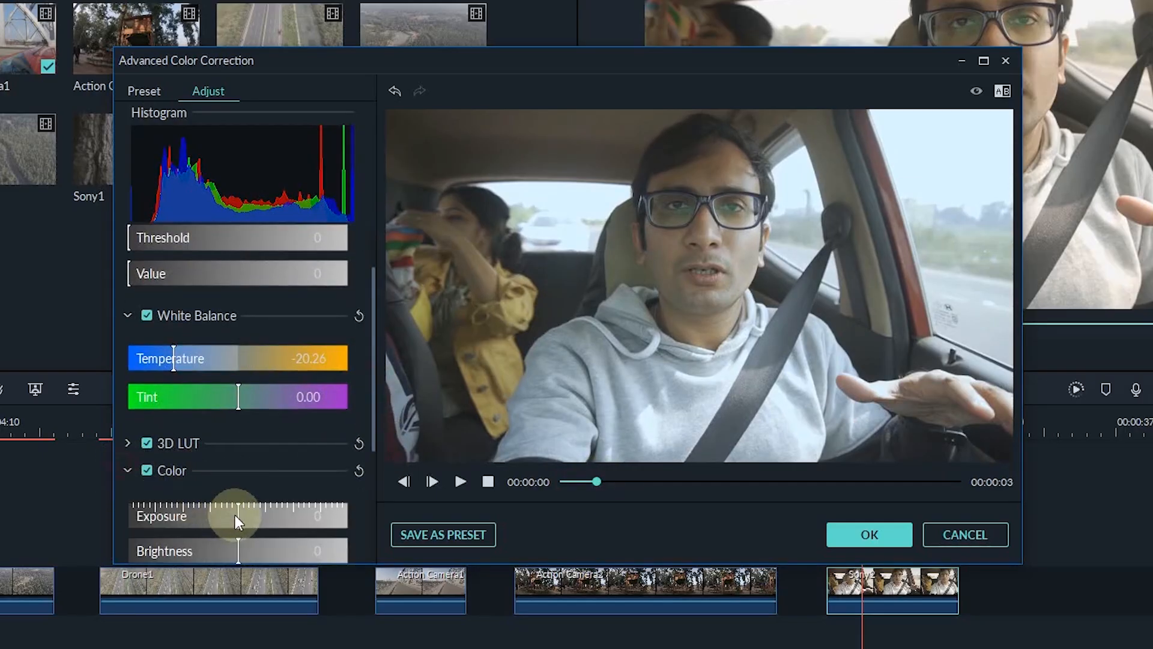
left_click_drag(373, 420, 387, 472)
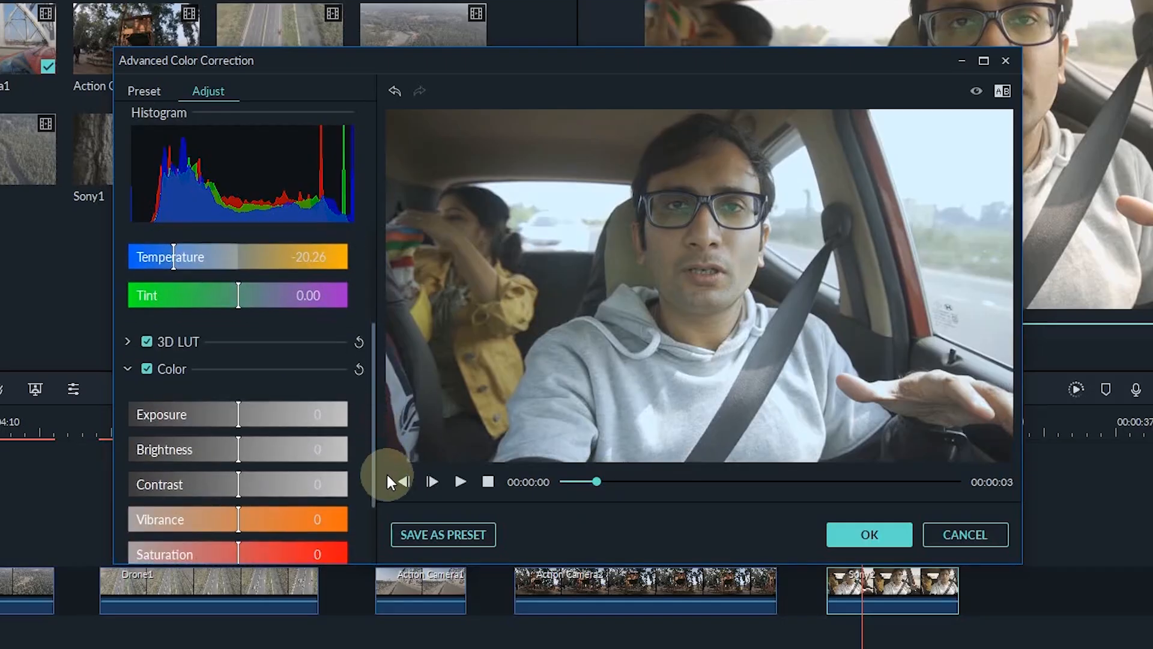
left_click_drag(239, 482, 294, 486)
left_click_drag(237, 519, 265, 548)
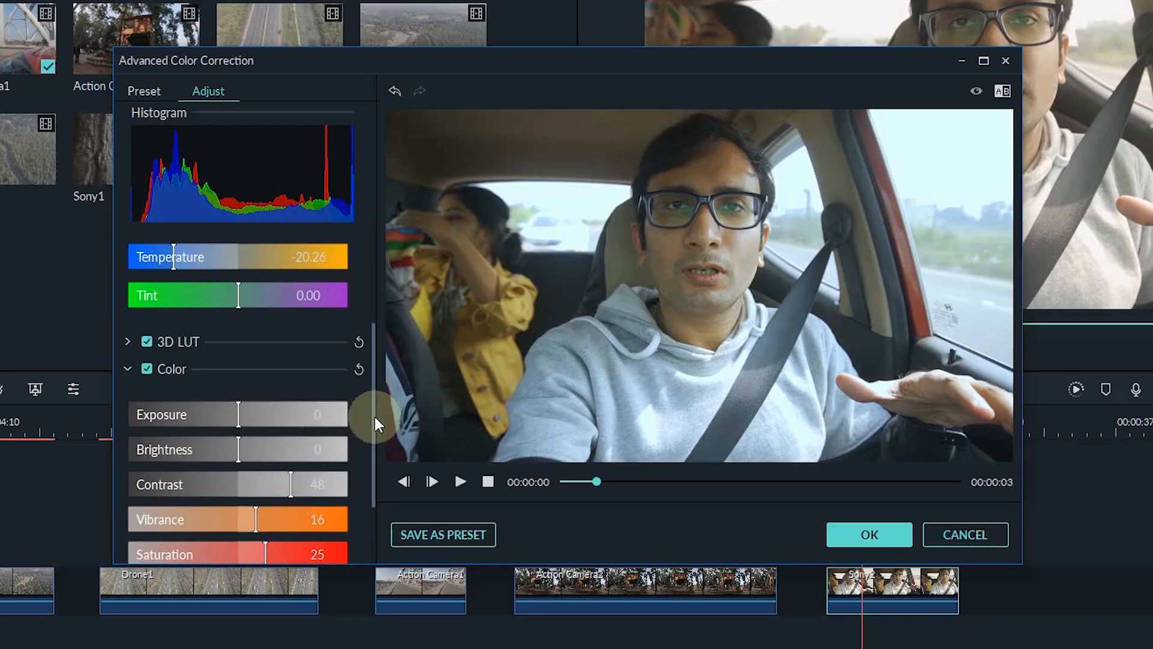
- Lower Sony2's shadows to -34 in the light settings and set its white balance temperature to -13.10
left_click_drag(375, 417, 374, 477)
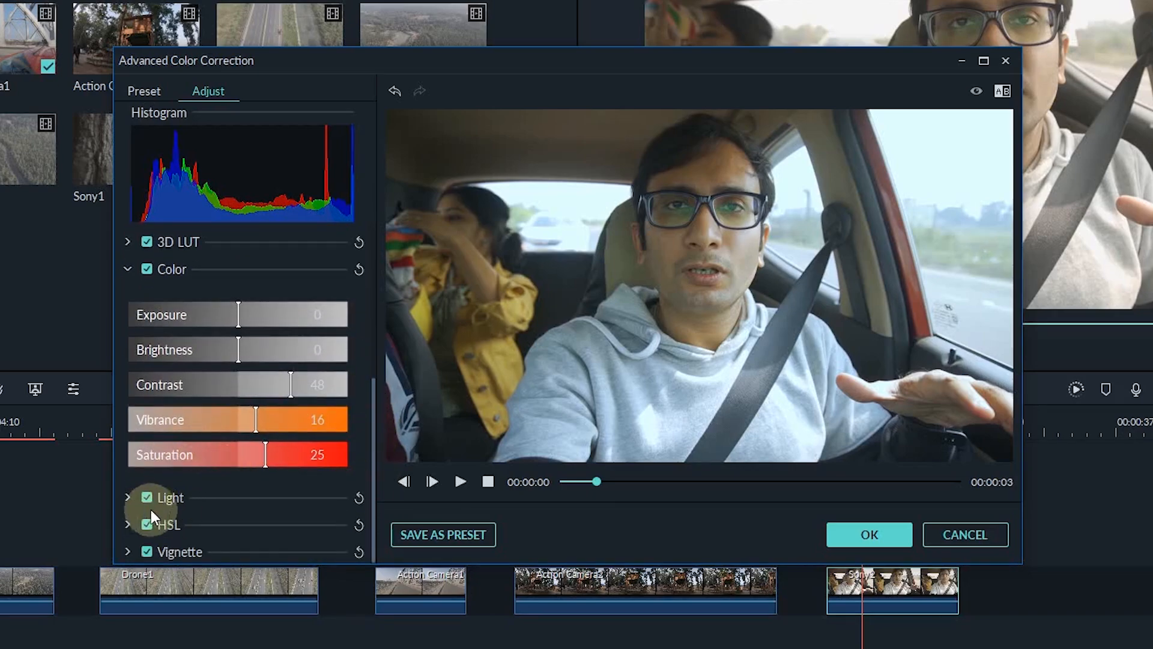
left_click(129, 498)
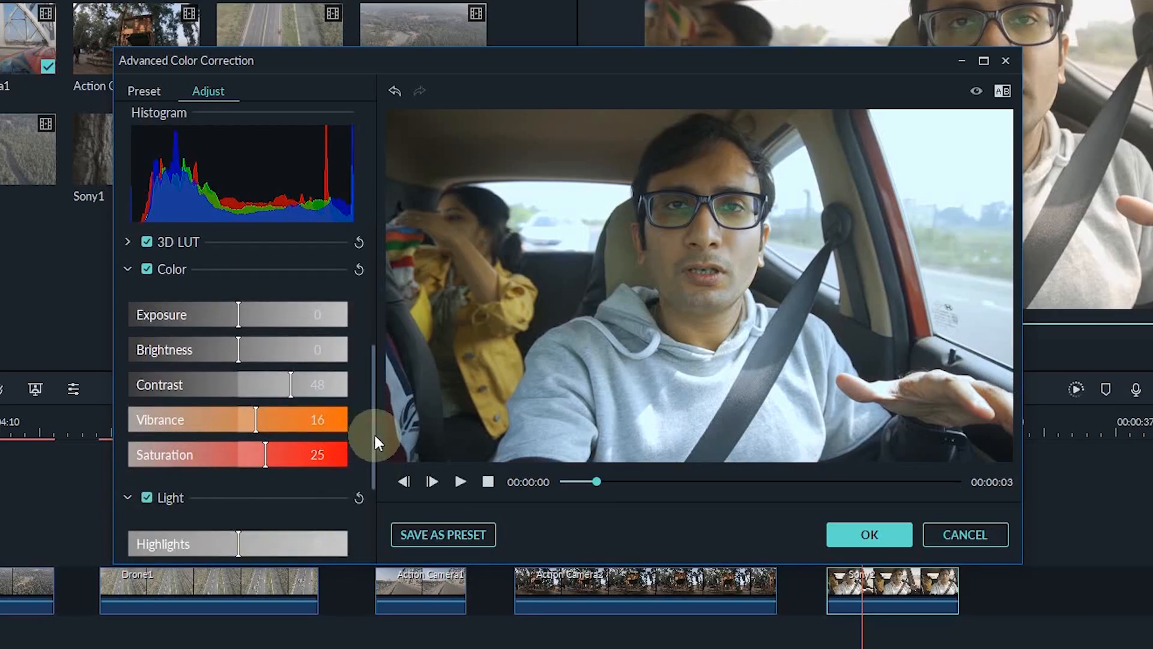
left_click_drag(374, 433, 373, 488)
left_click_drag(239, 452, 201, 449)
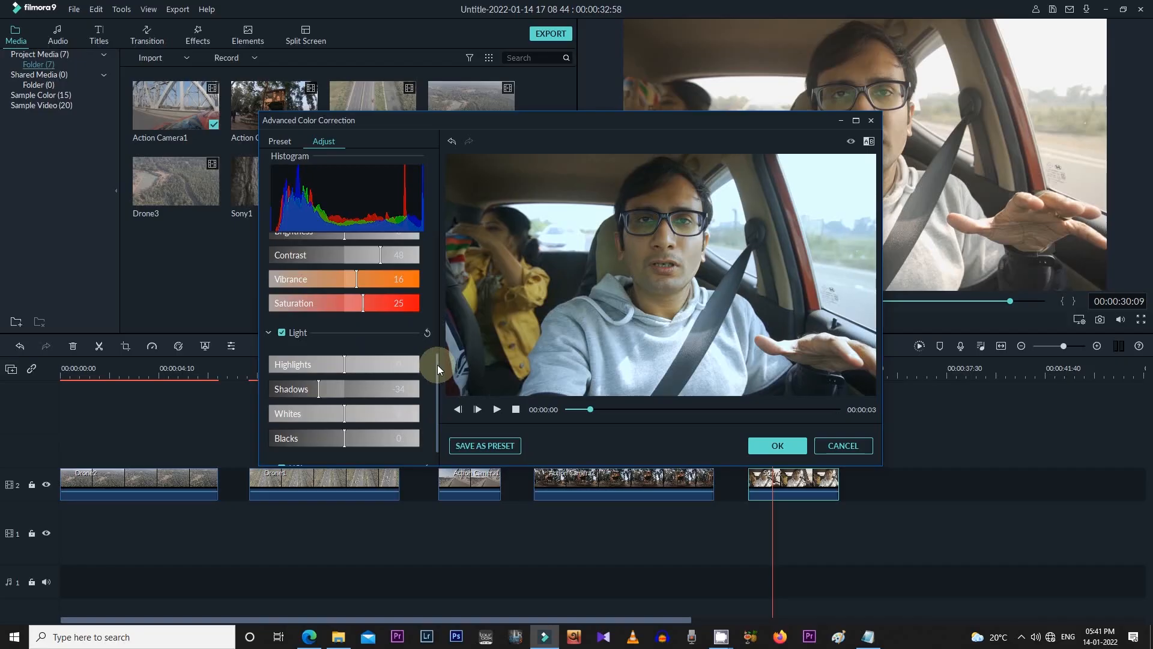
left_click_drag(374, 418, 376, 245)
left_click_drag(294, 374, 305, 377)
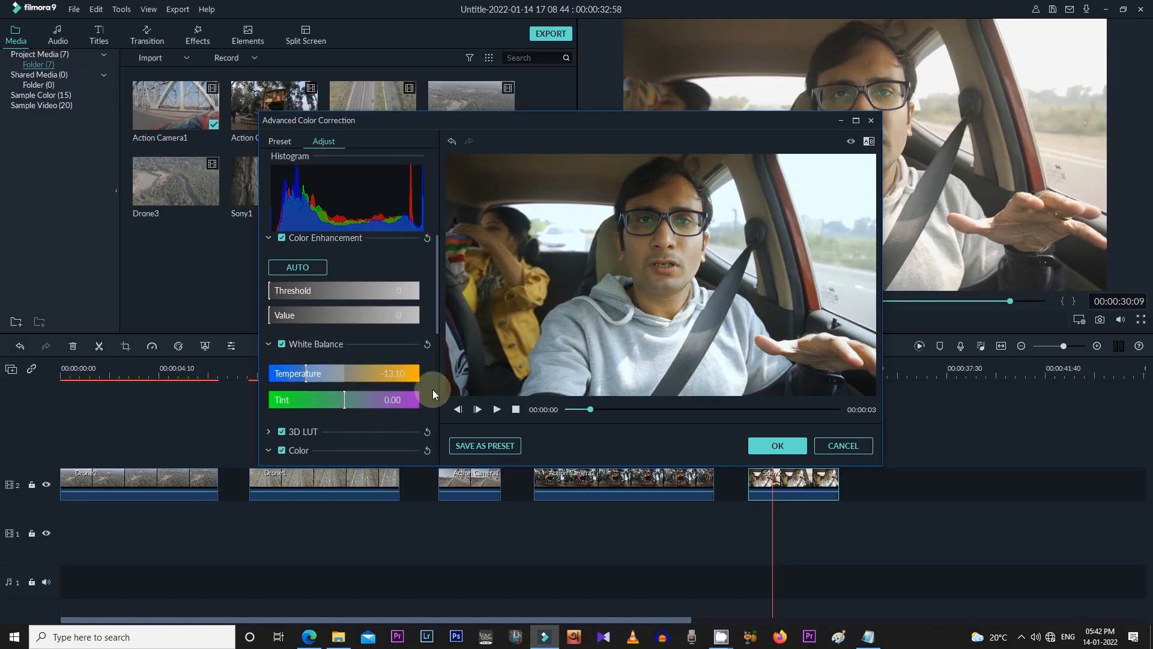
- Switch Sony2's correction off and on repeatedly to compare the original and corrected preview
left_click(849, 142)
left_click(849, 142)
left_click(849, 142)
left_click(848, 143)
left_click(849, 142)
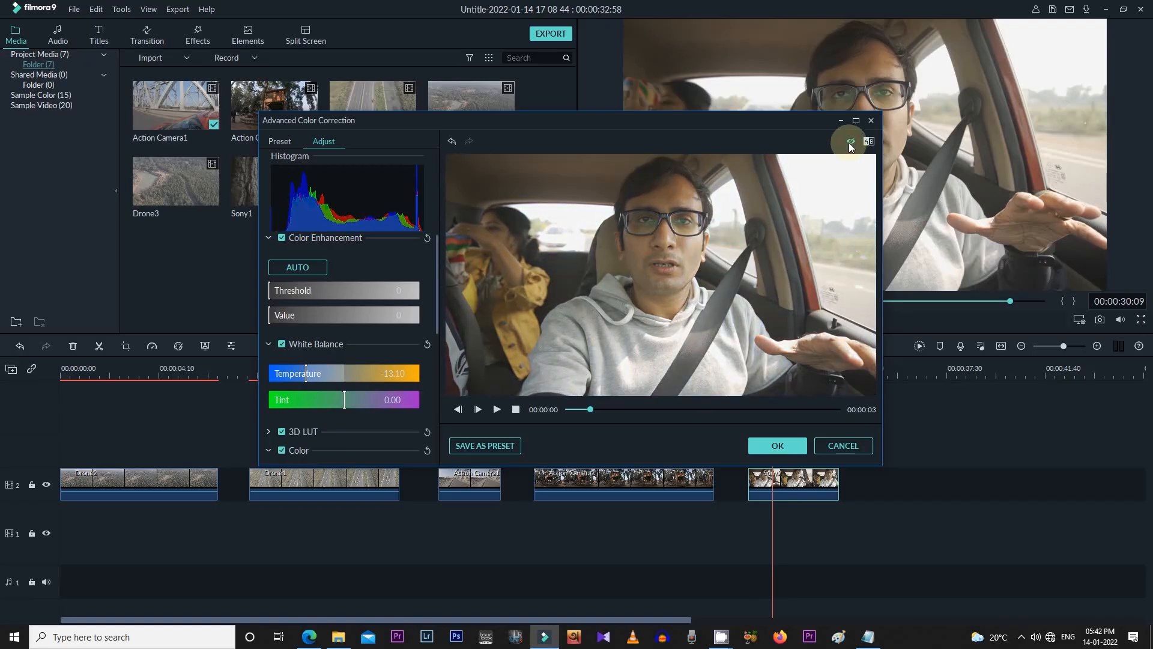
left_click(849, 142)
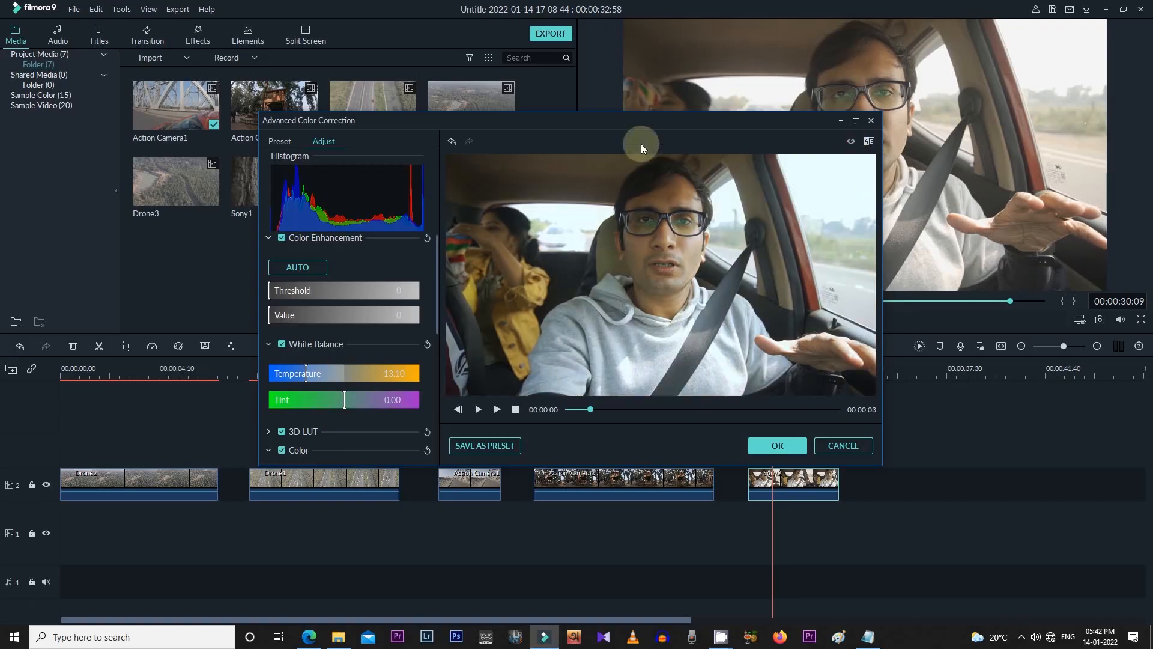
- Play Sony2's before and after views side by side and disable the comparison view
left_click(868, 141)
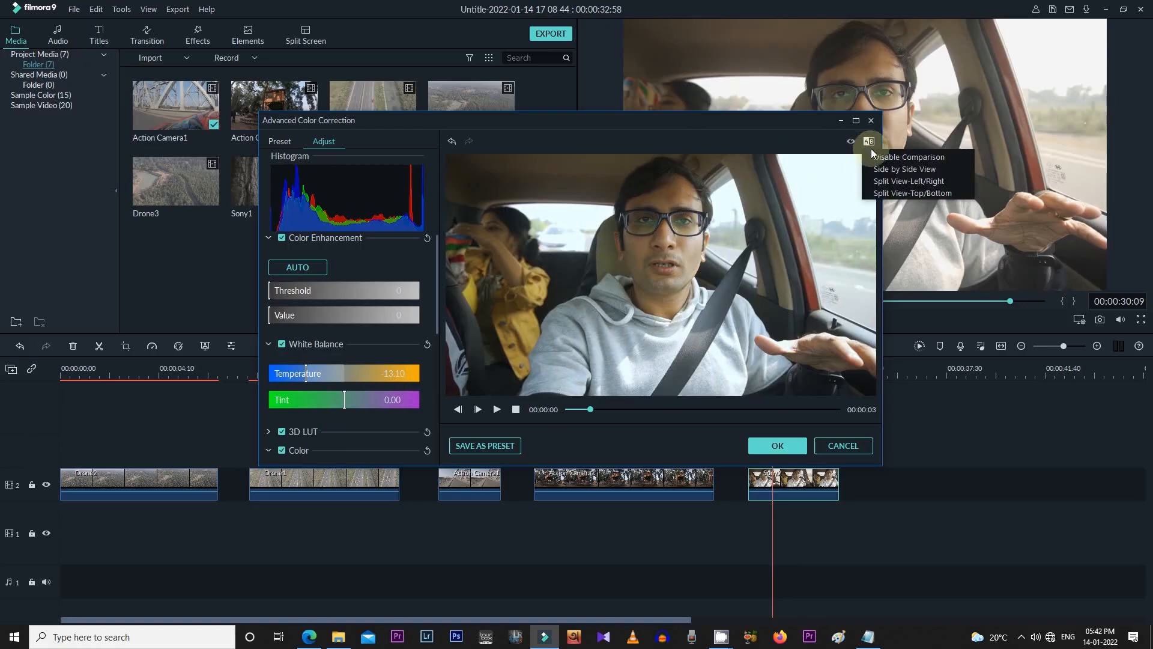
left_click(890, 168)
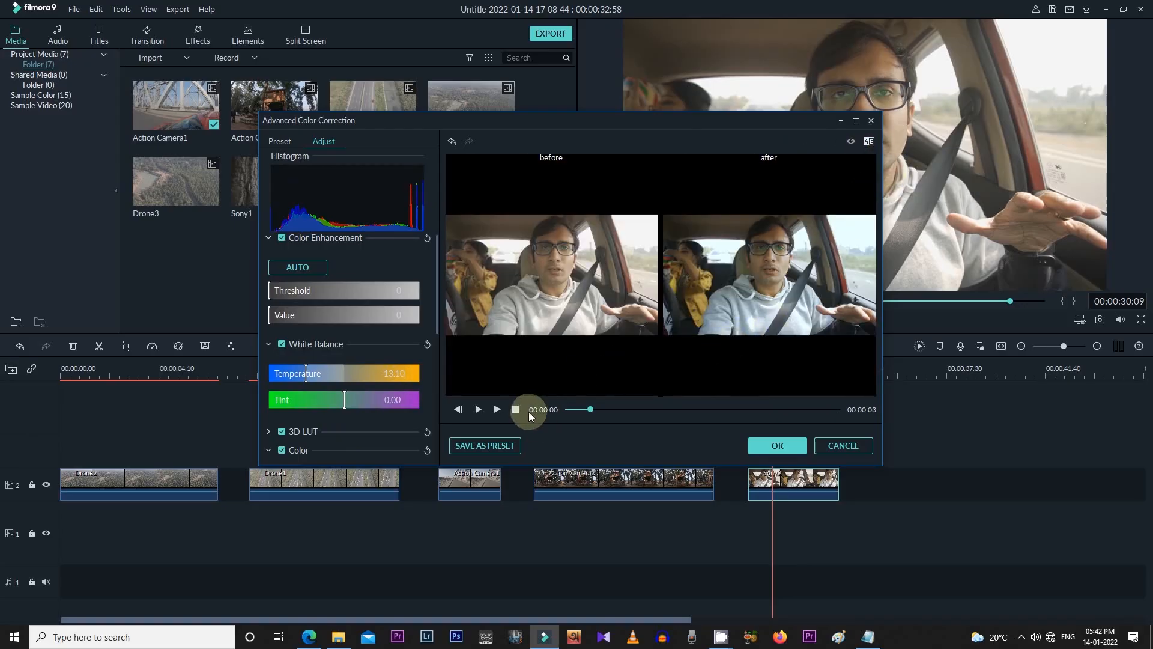
left_click(493, 413)
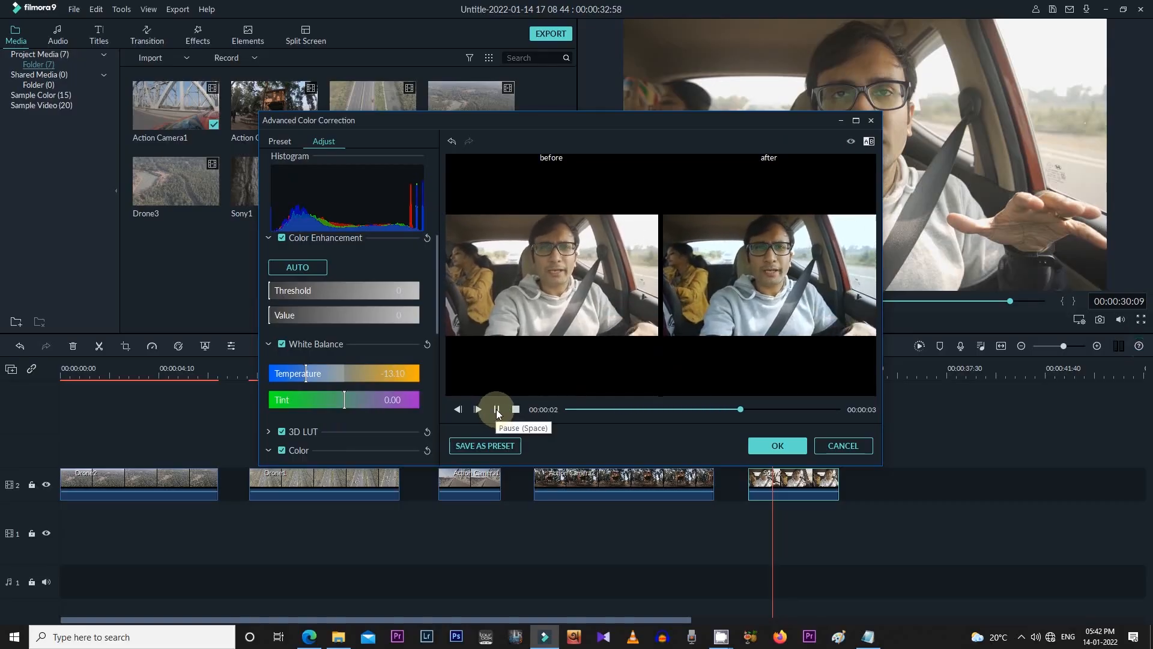
left_click(870, 142)
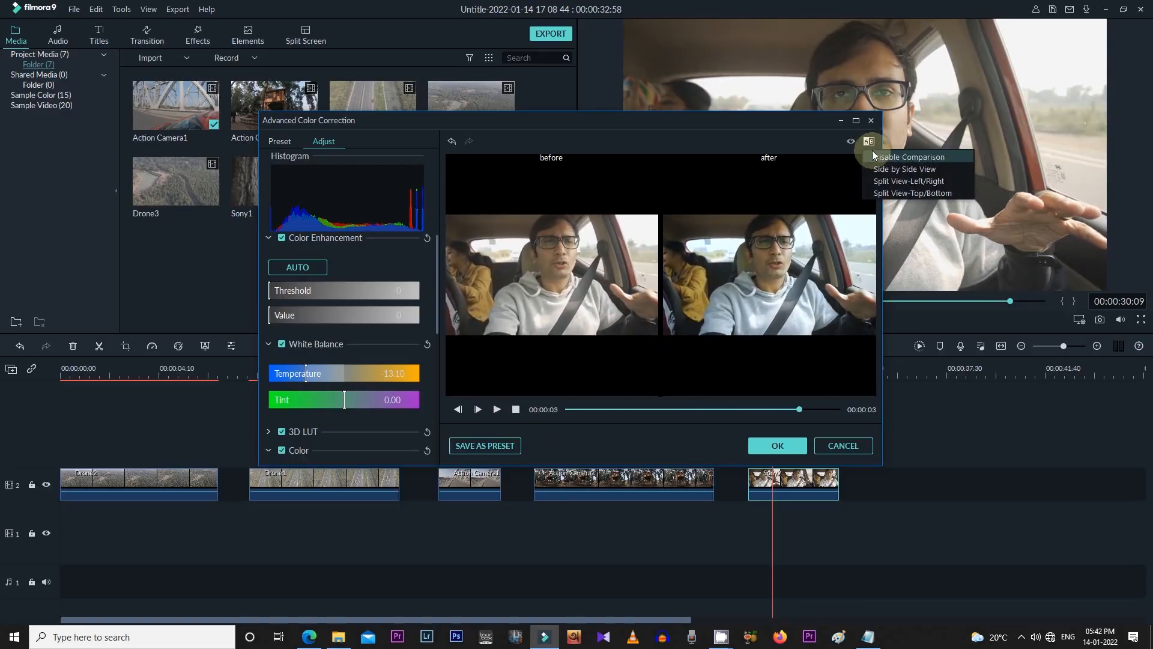
left_click(876, 157)
- Compare Sony2 with and without the correction once more in the full preview
left_click(850, 142)
left_click(850, 141)
left_click(850, 142)
left_click(850, 142)
left_click(850, 142)
left_click(850, 142)
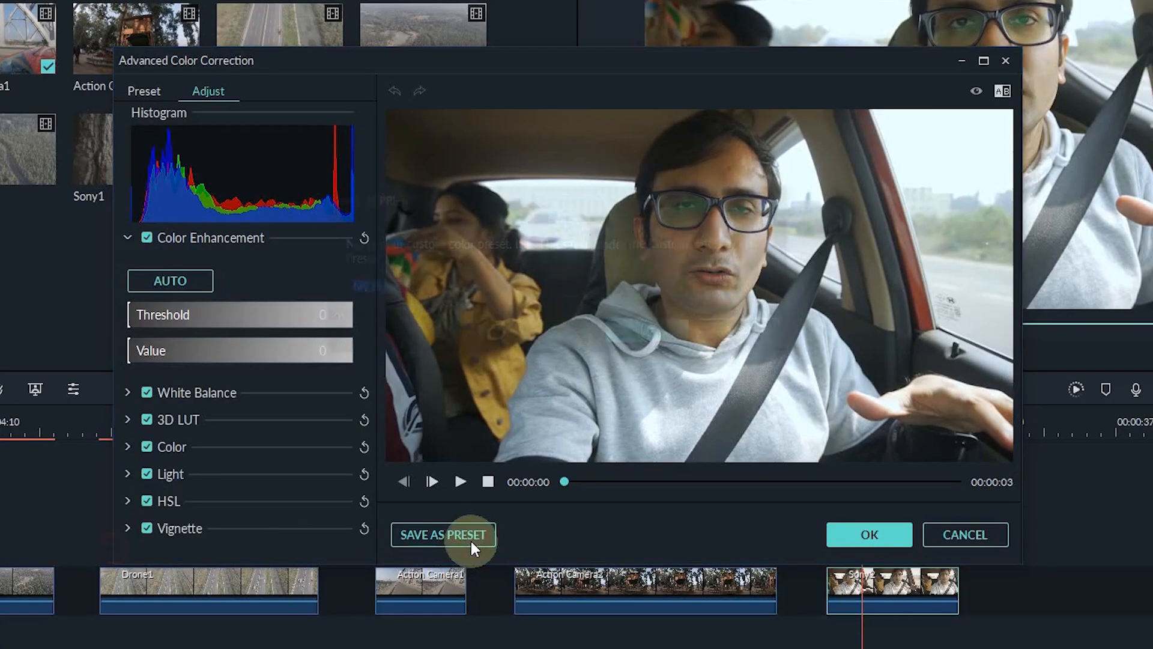
- Save the Sony2 correction as a custom color preset named Vlog Color
left_click(504, 446)
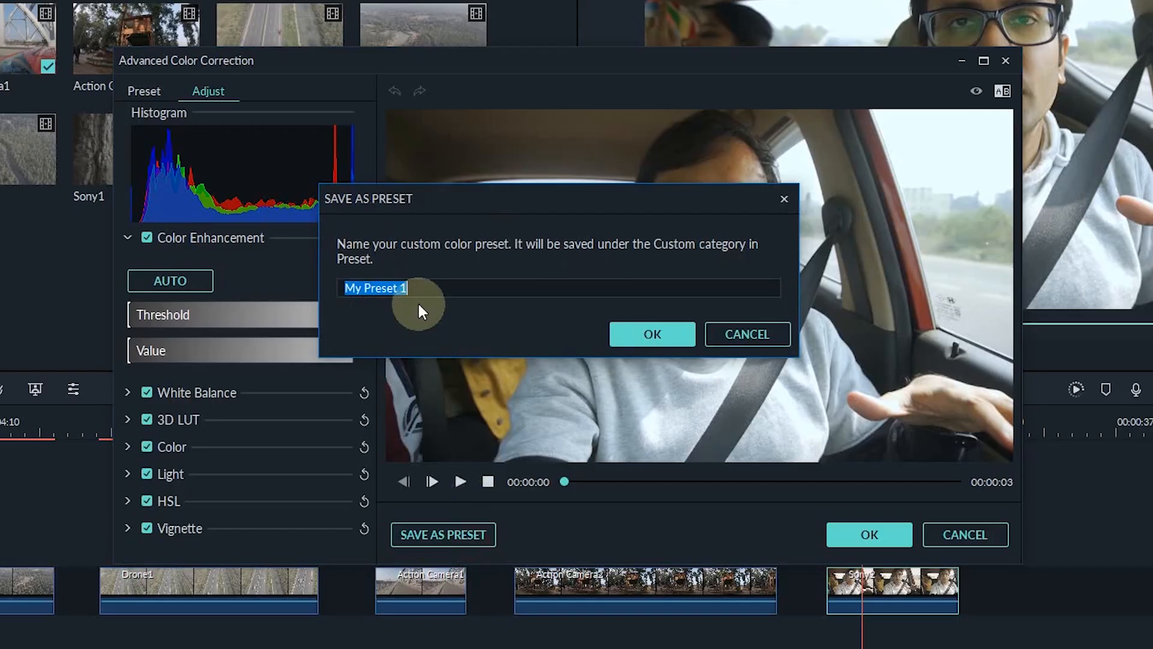
type("Vlog ")
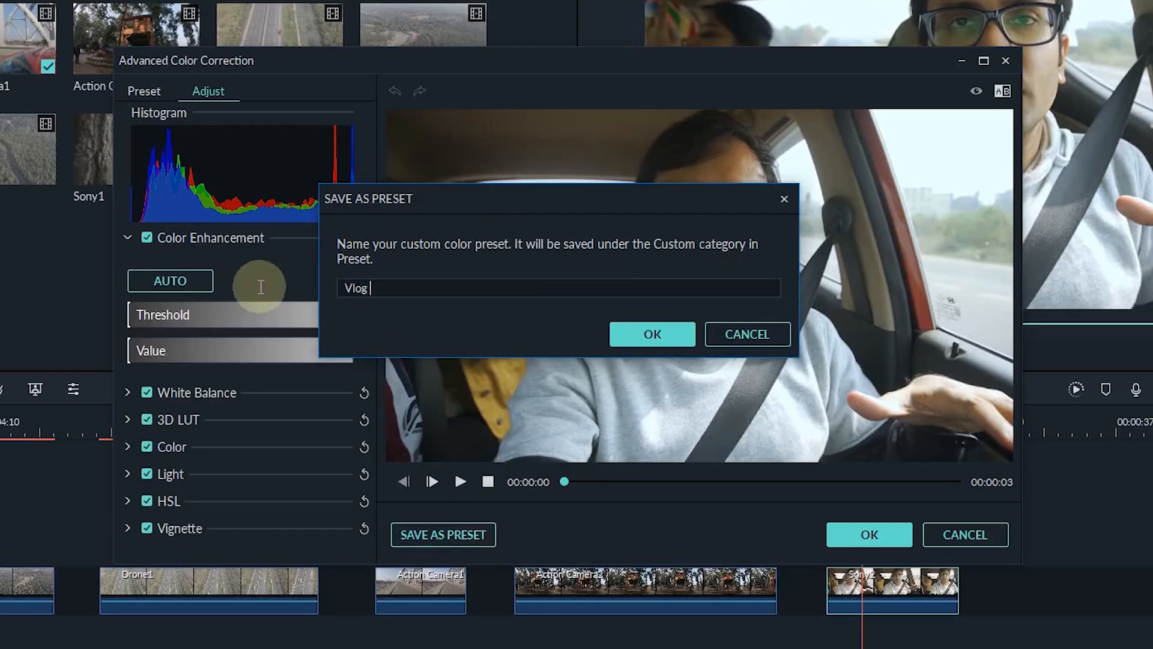
type("Color")
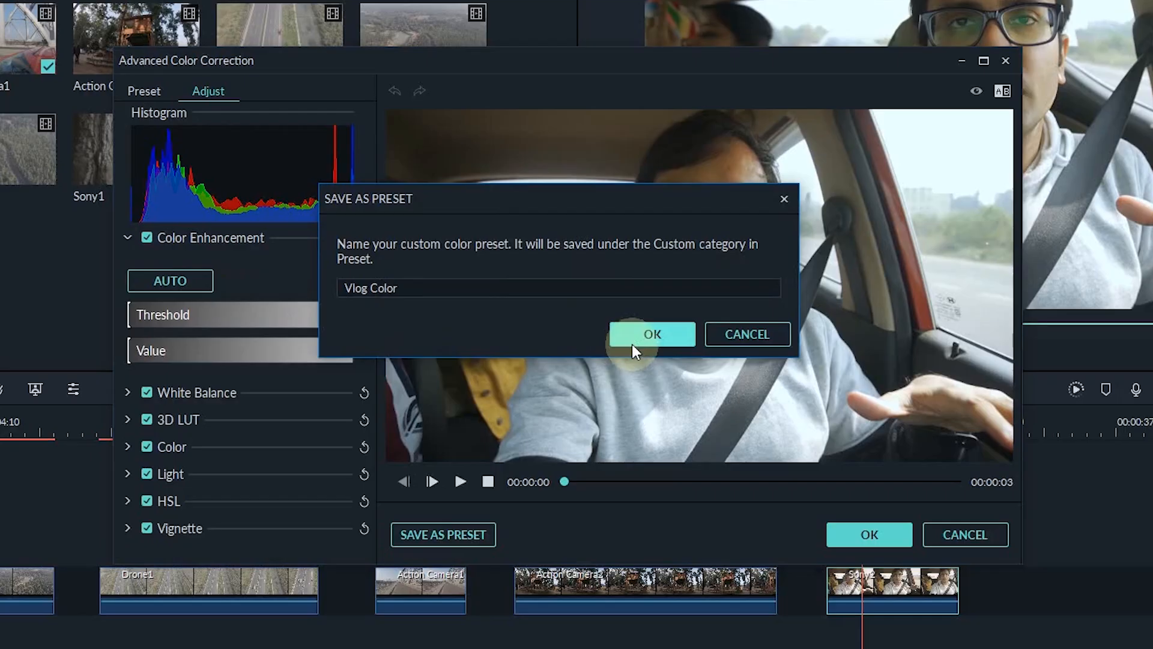
left_click(646, 336)
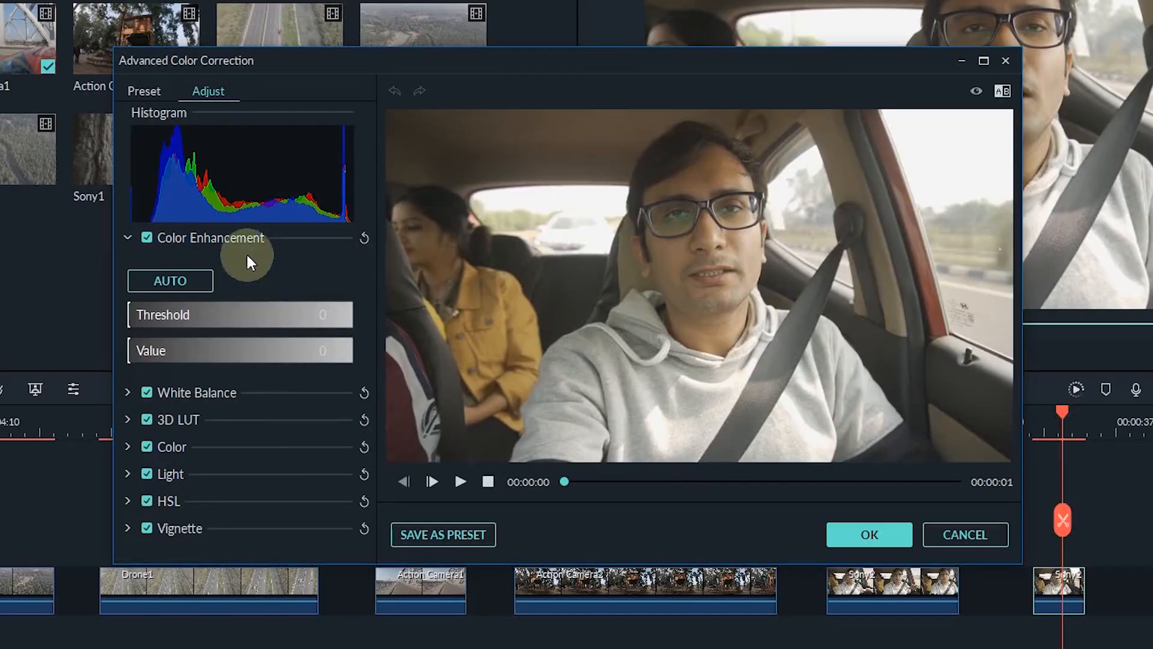
- Apply the custom Vlog Color preset to the second, shorter Sony2 clip and confirm the correction
left_click(145, 93)
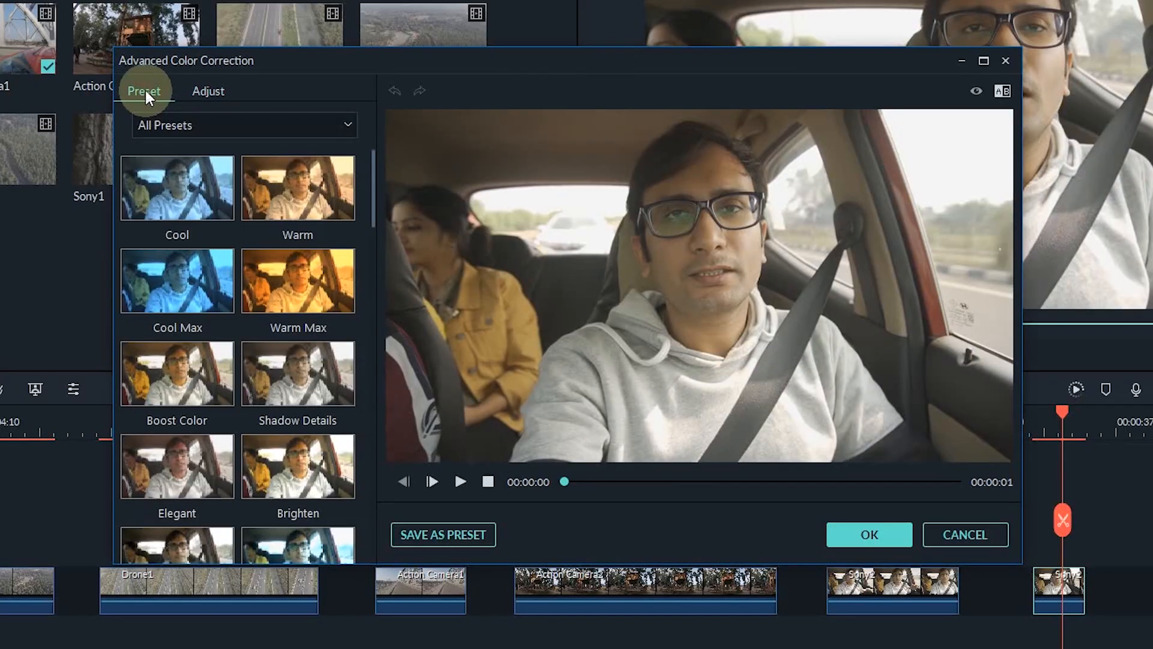
left_click(243, 116)
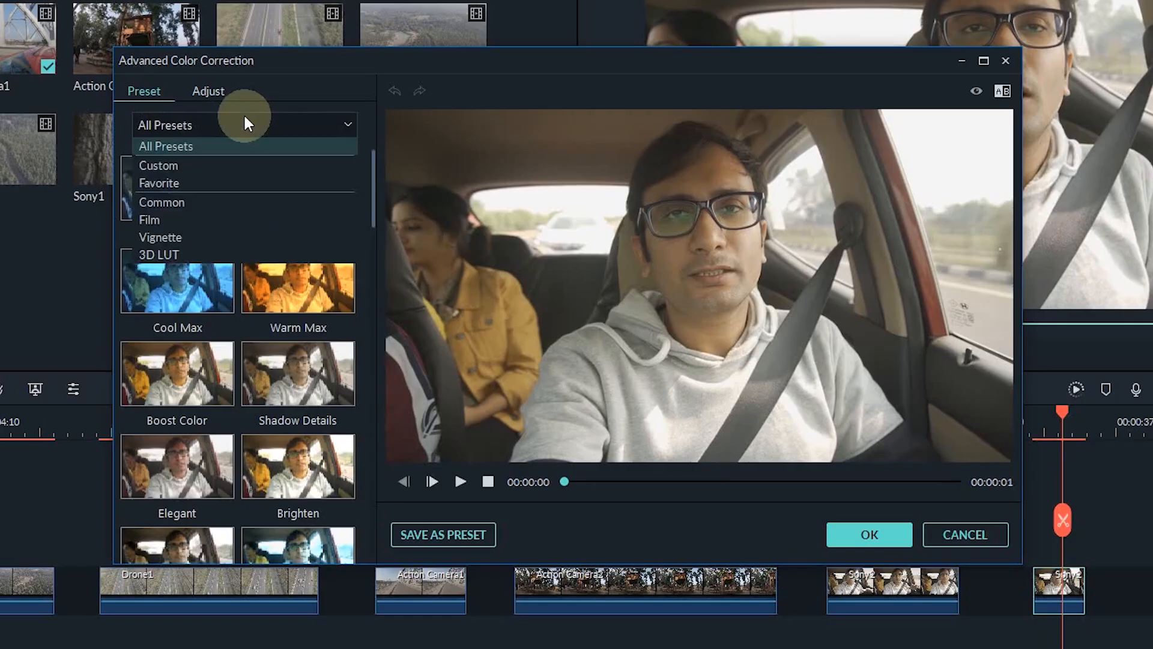
left_click(183, 163)
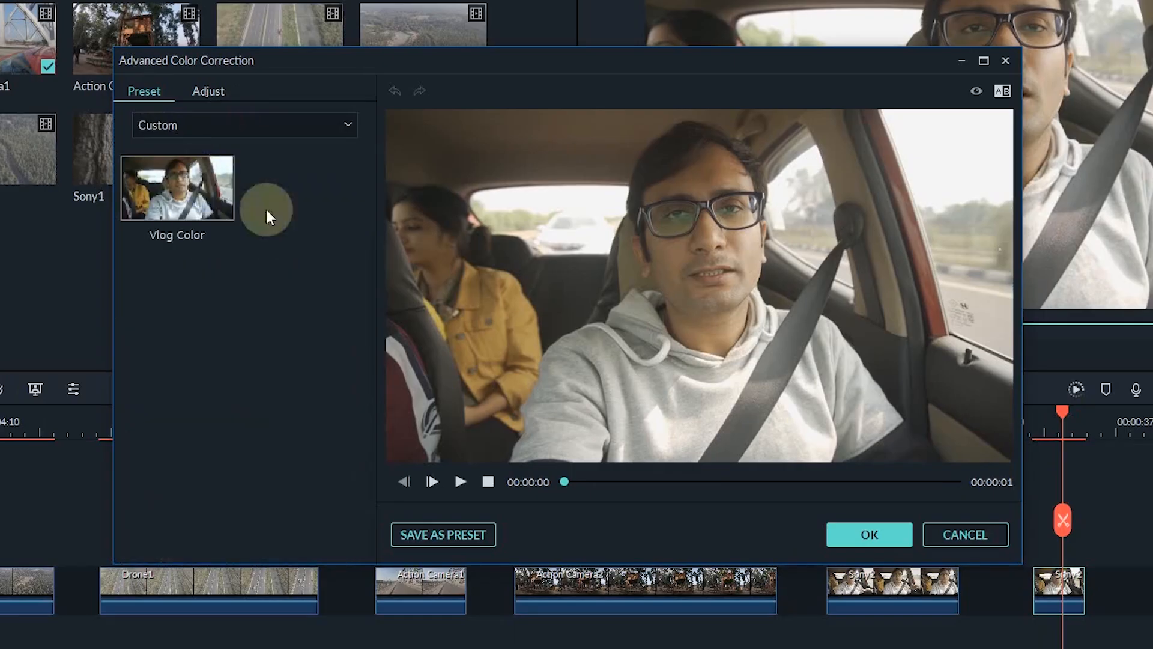
left_click(171, 207)
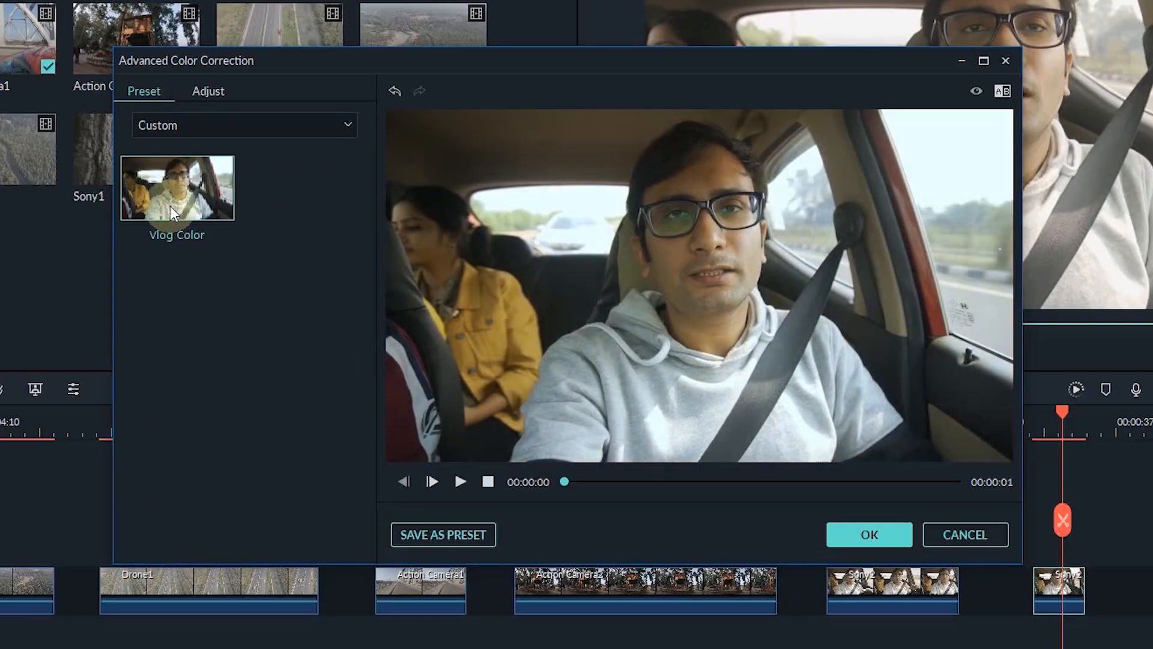
left_click(863, 532)
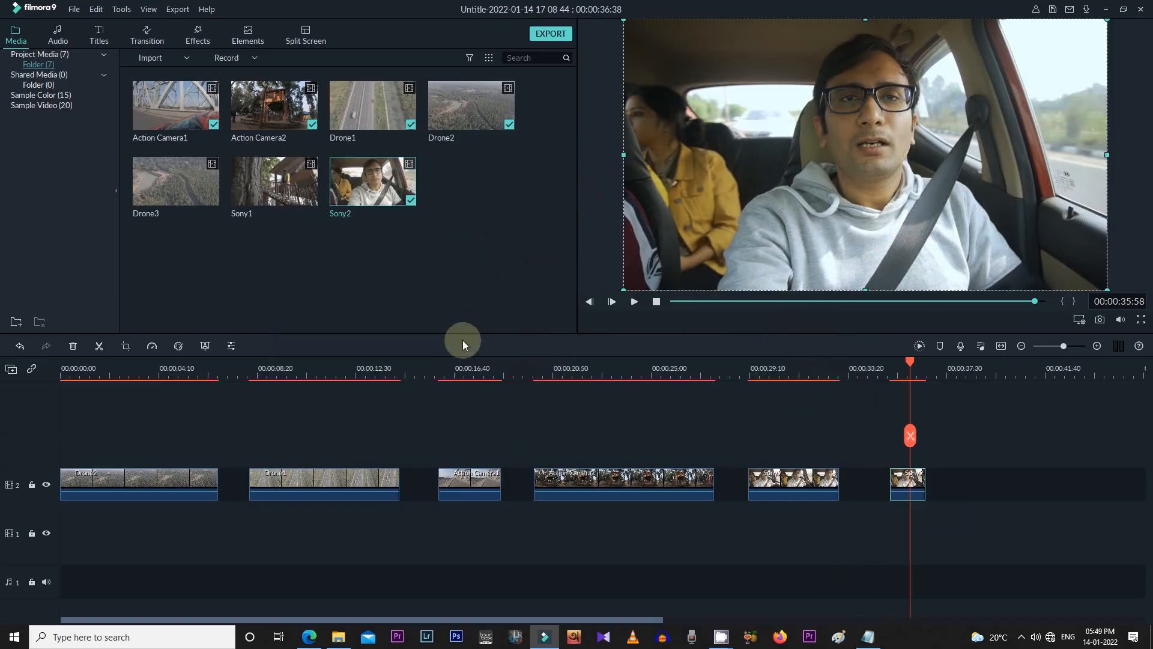
- Place the Sony1 footage on video track 2 after the second Sony2 clip and open Advanced Color Correction for it
double_click(290, 190)
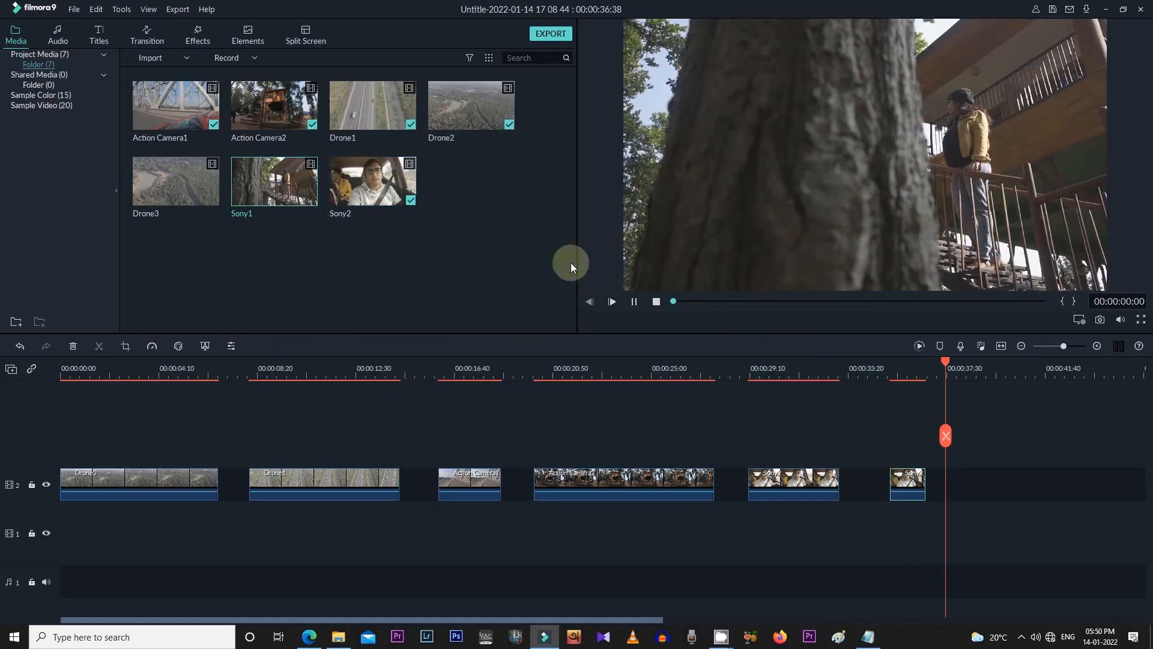
left_click_drag(781, 252, 953, 484)
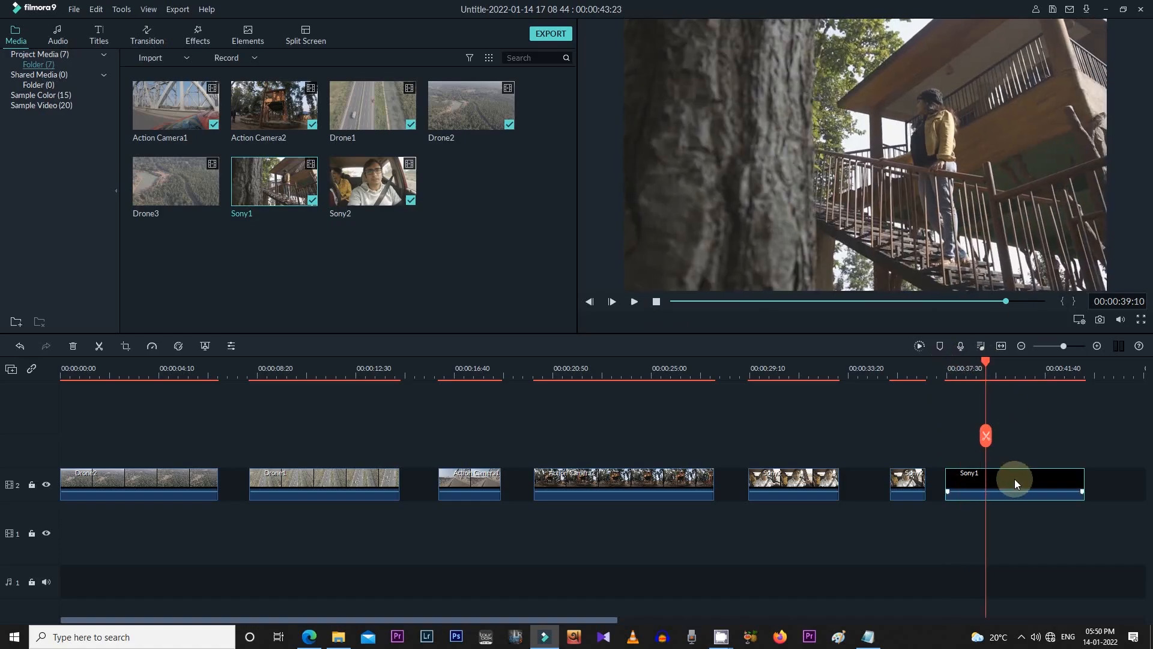
left_click(998, 364)
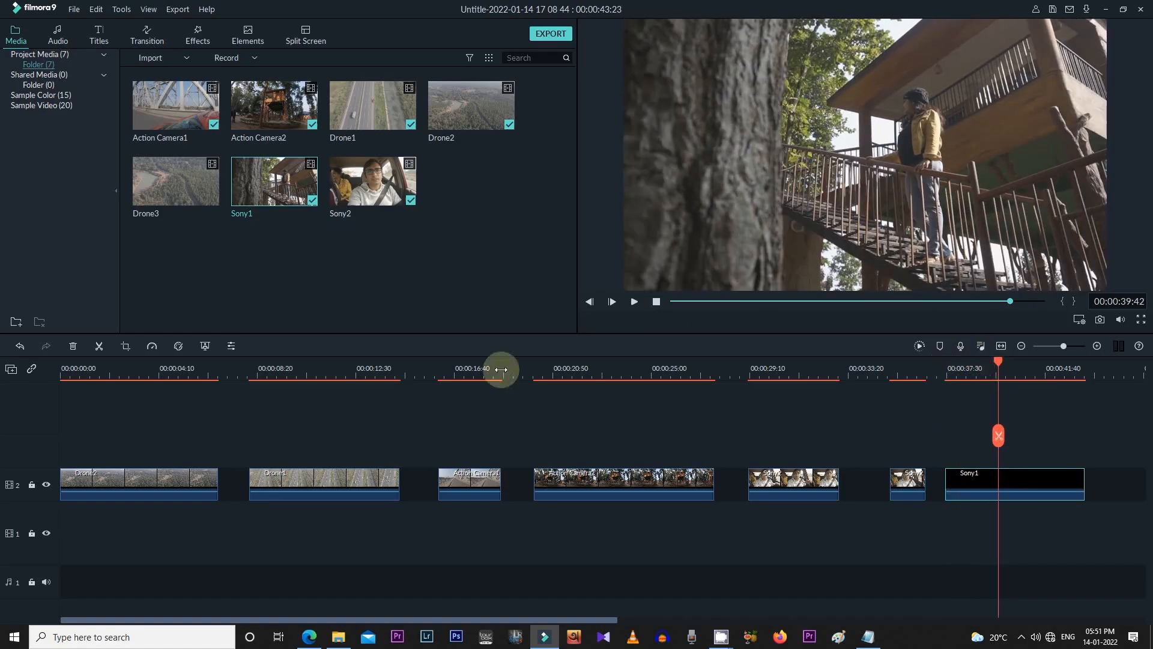
left_click(179, 347)
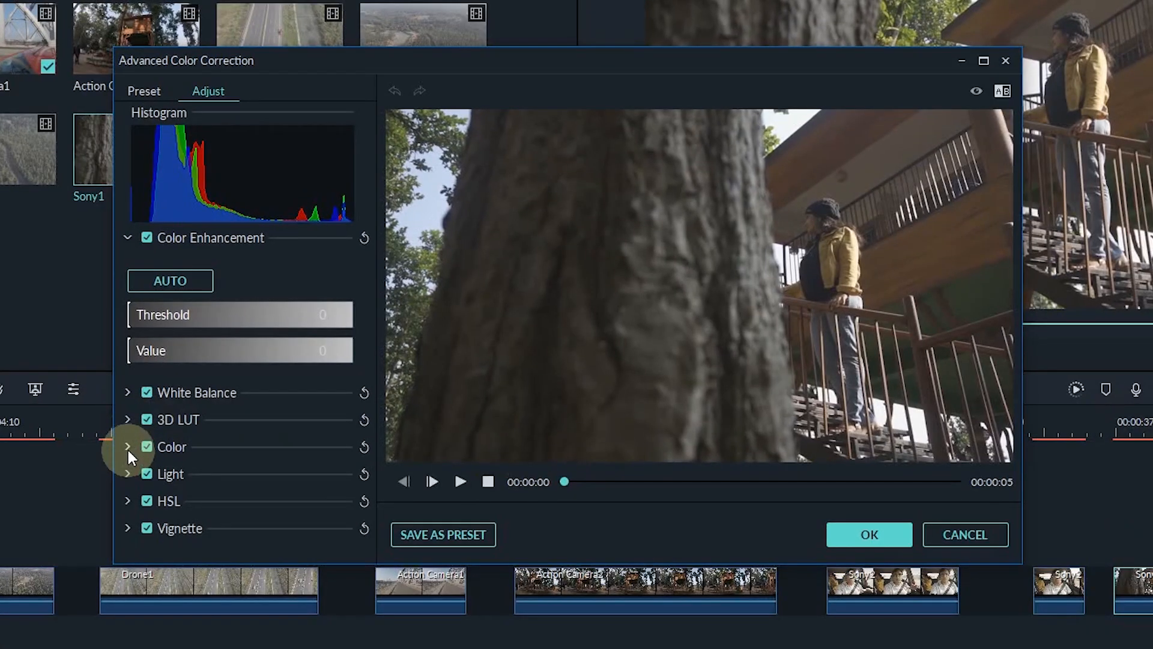
- Set the Sony1 clip's contrast to 43, vibrance to 11 and saturation to 37
left_click(128, 450)
left_click_drag(371, 413, 375, 425)
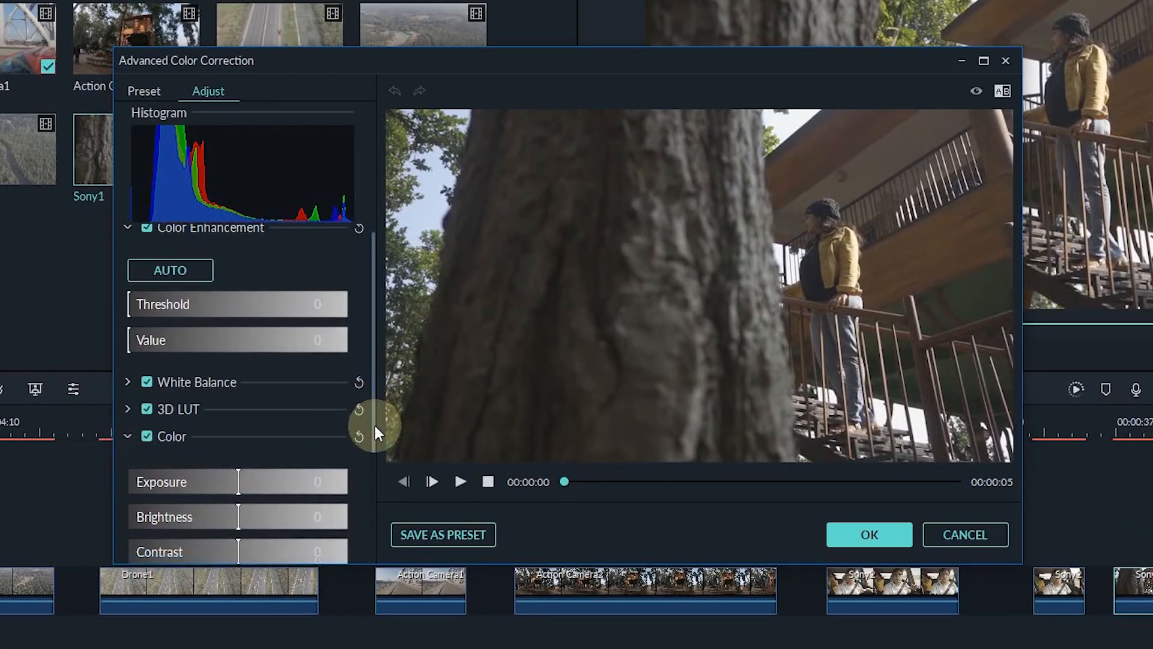
scroll(302, 470, "down", 3)
left_click_drag(237, 458, 287, 463)
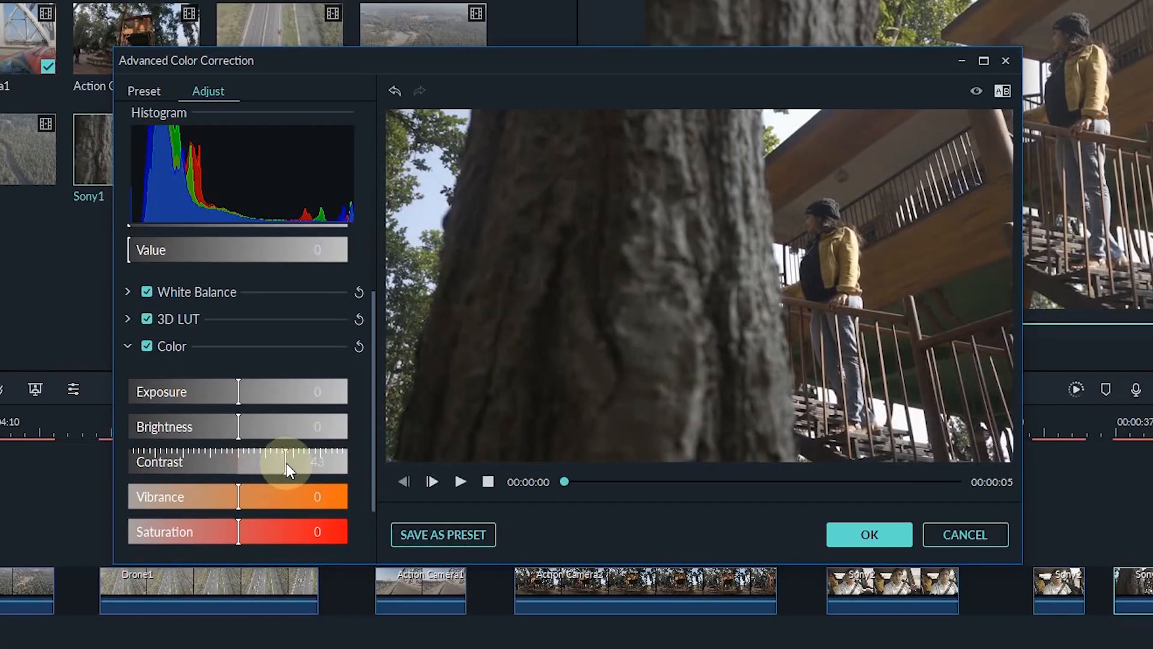
left_click_drag(244, 499, 279, 528)
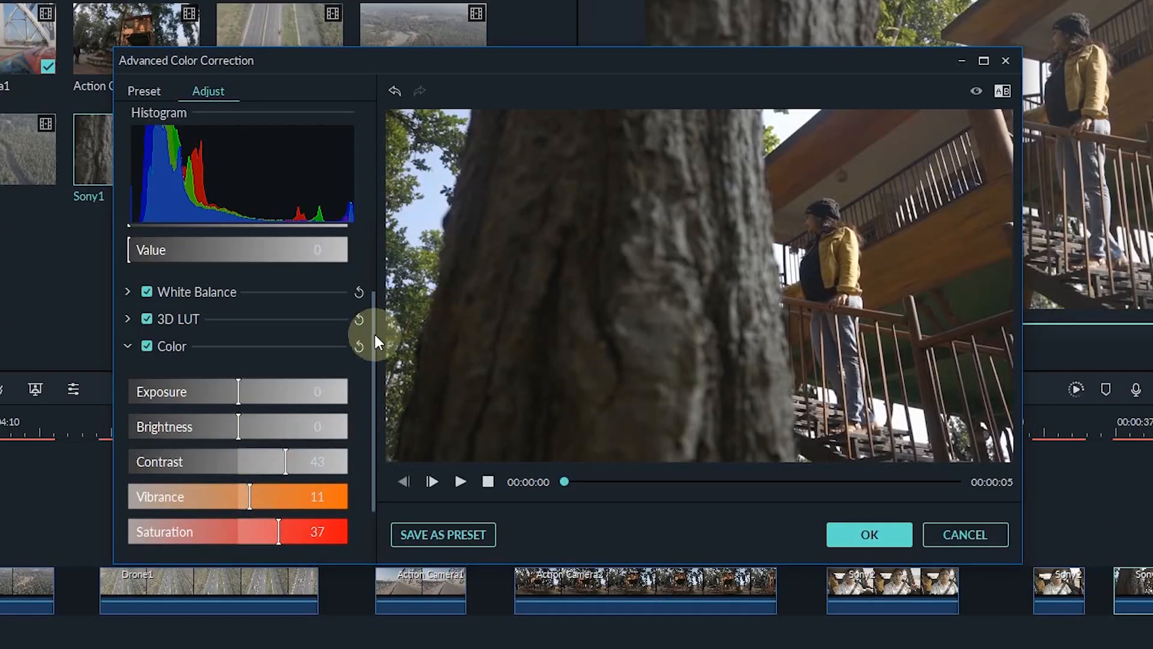
- In Sony1's light settings, lower the highlights slightly and set the blacks to -10
scroll(337, 423, "down", 3)
left_click(125, 497)
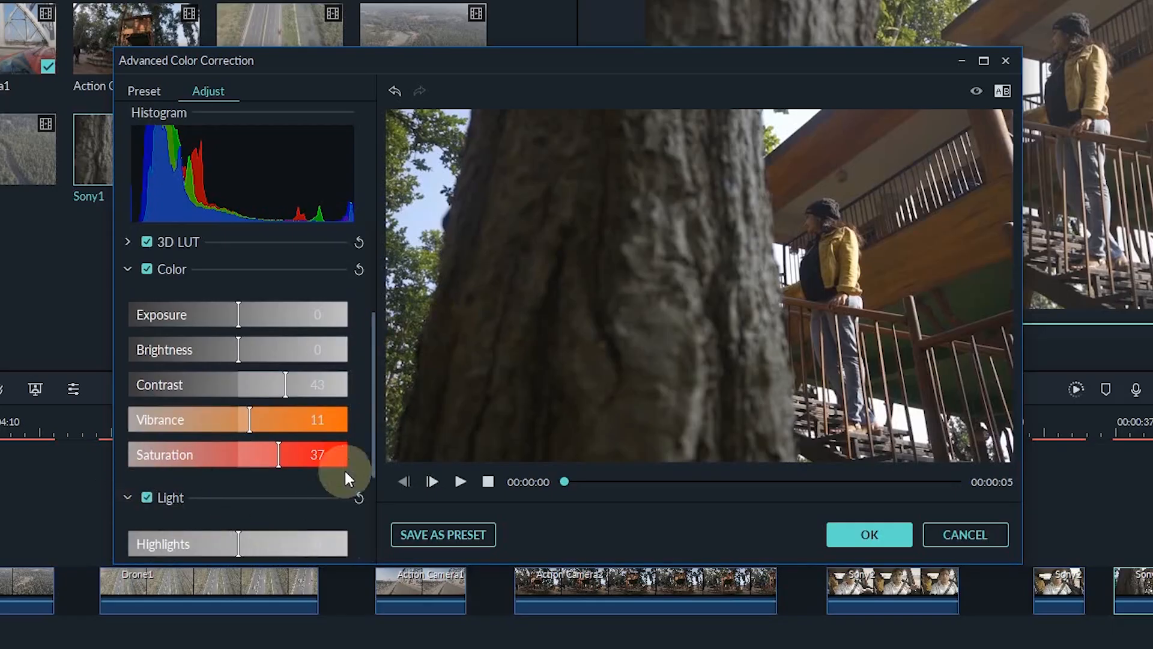
scroll(371, 450, "down", 4)
left_click_drag(236, 441, 229, 444)
left_click_drag(238, 544, 227, 547)
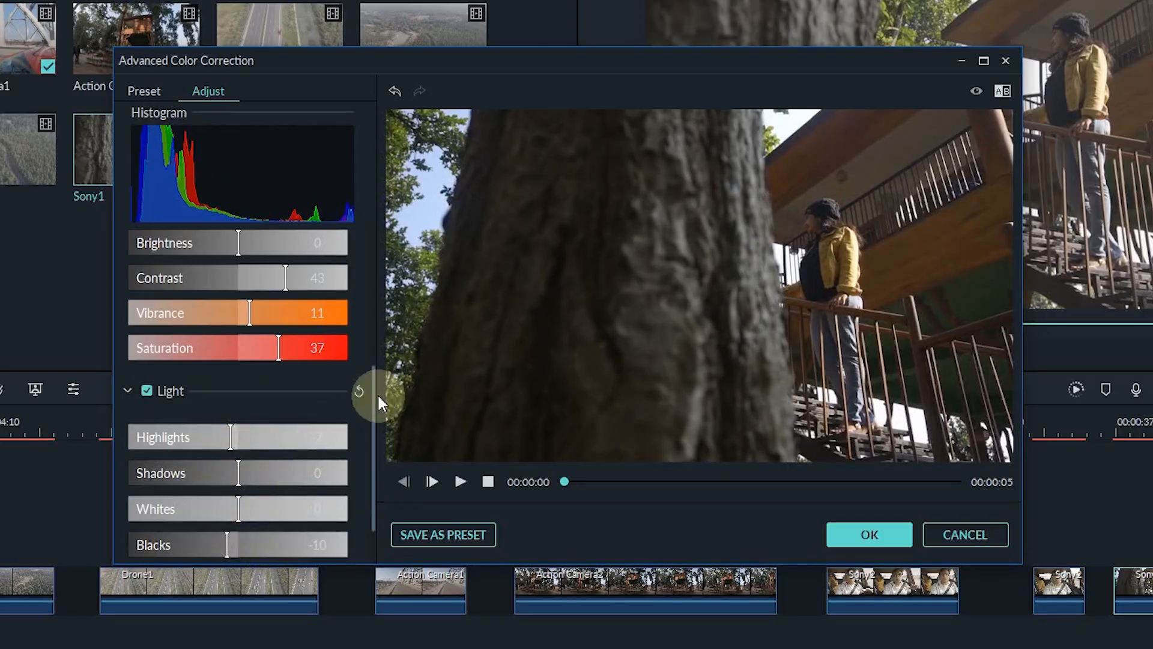
- Warm Sony1's white balance temperature to 18.66 and compare the preview with and without the correction
left_click_drag(375, 409, 387, 264)
left_click(182, 380)
left_click(977, 92)
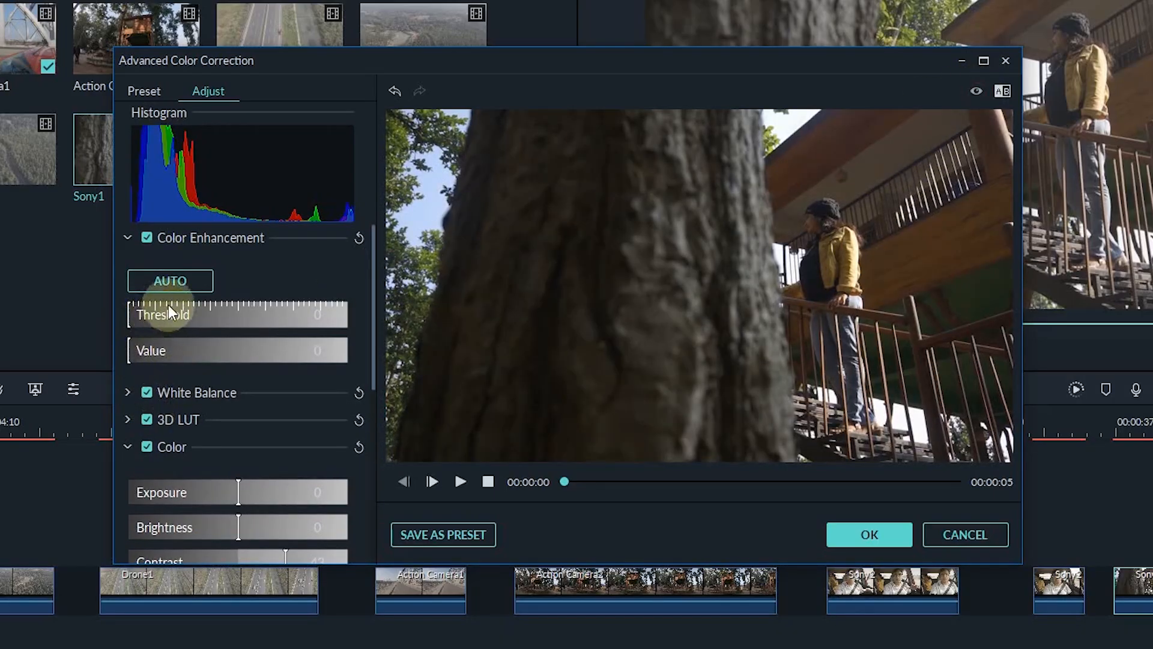
left_click(128, 392)
left_click_drag(240, 441, 302, 445)
left_click(976, 91)
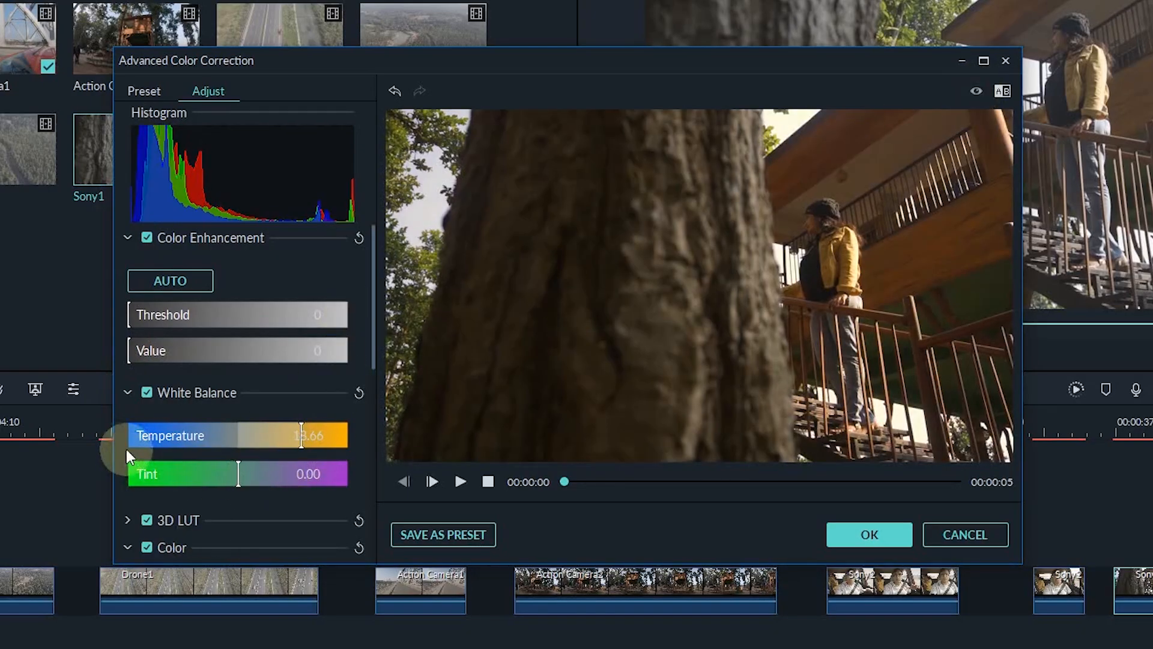
- Set the Sony1 clip's contrast to 41, compare the preview with and without the correction, and apply the color correction
left_click(127, 392)
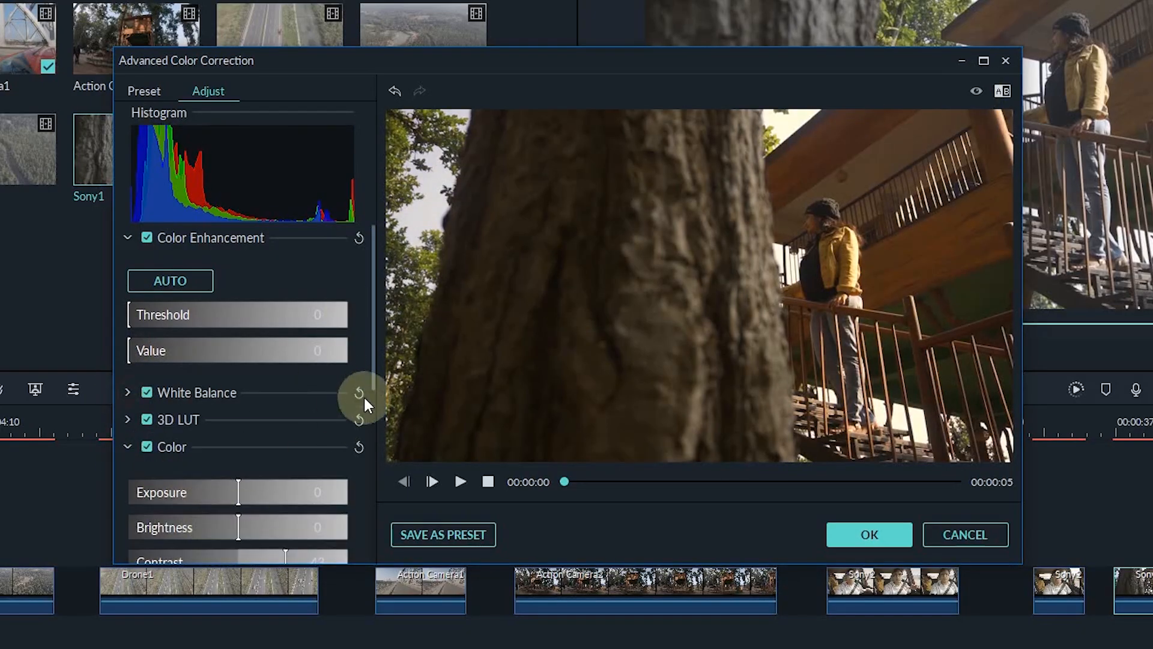
left_click_drag(376, 380, 376, 431)
mouse_move(285, 456)
left_mouse_down()
mouse_move(295, 456)
mouse_move(283, 455)
left_mouse_up()
left_click(976, 91)
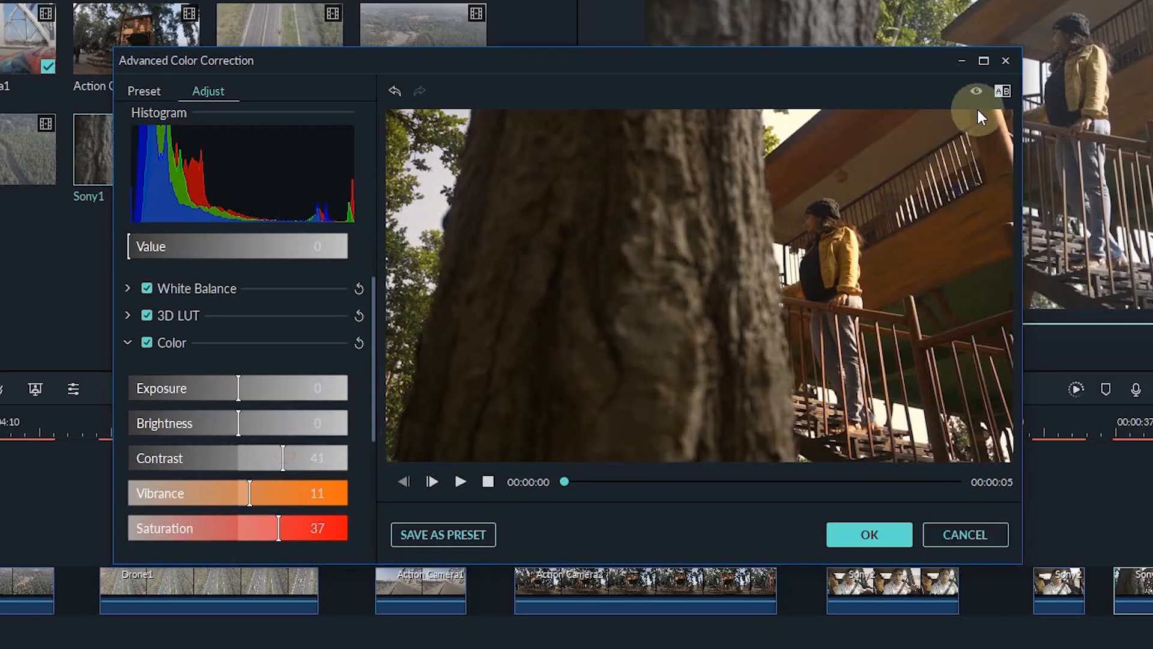
left_click(976, 91)
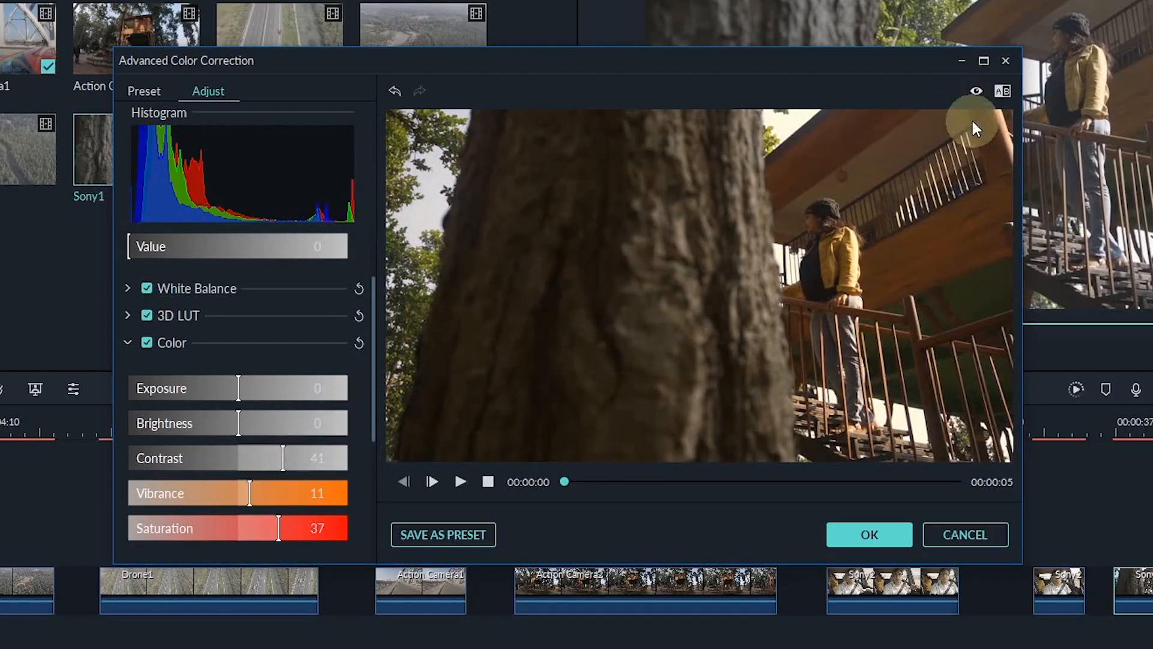
left_click(877, 535)
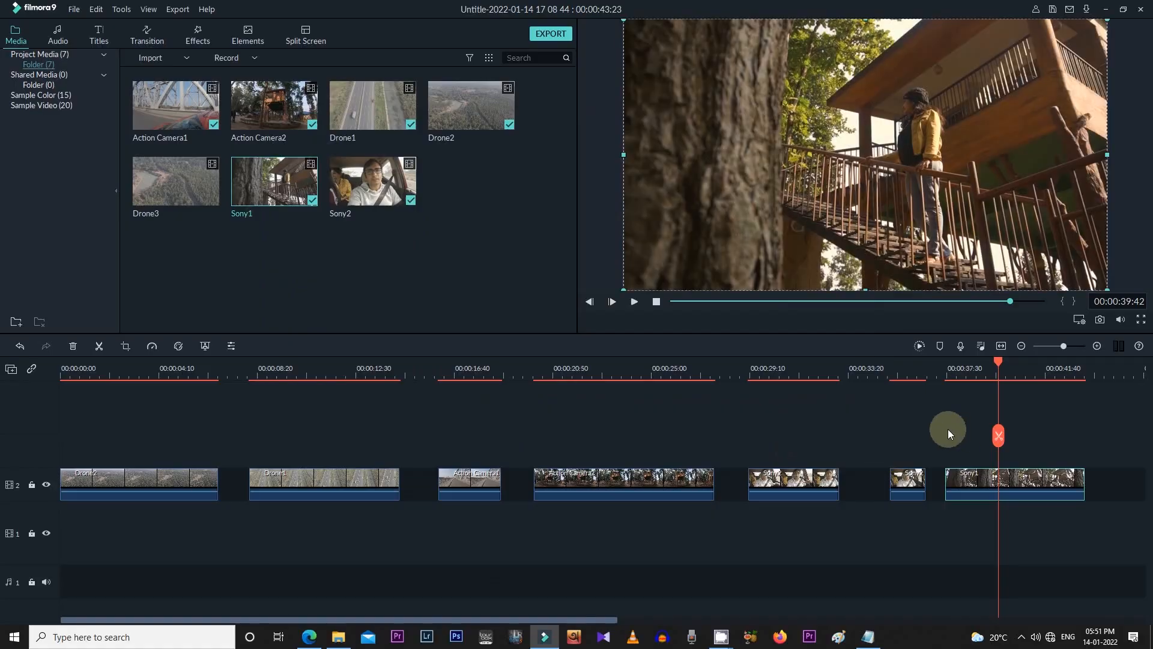
- Shorten the Drone2 and Drone1 clips on video track 2 and butt Drone1 and Action Camera1 against the clips before them
left_click(299, 479)
left_click_drag(299, 478, 148, 475)
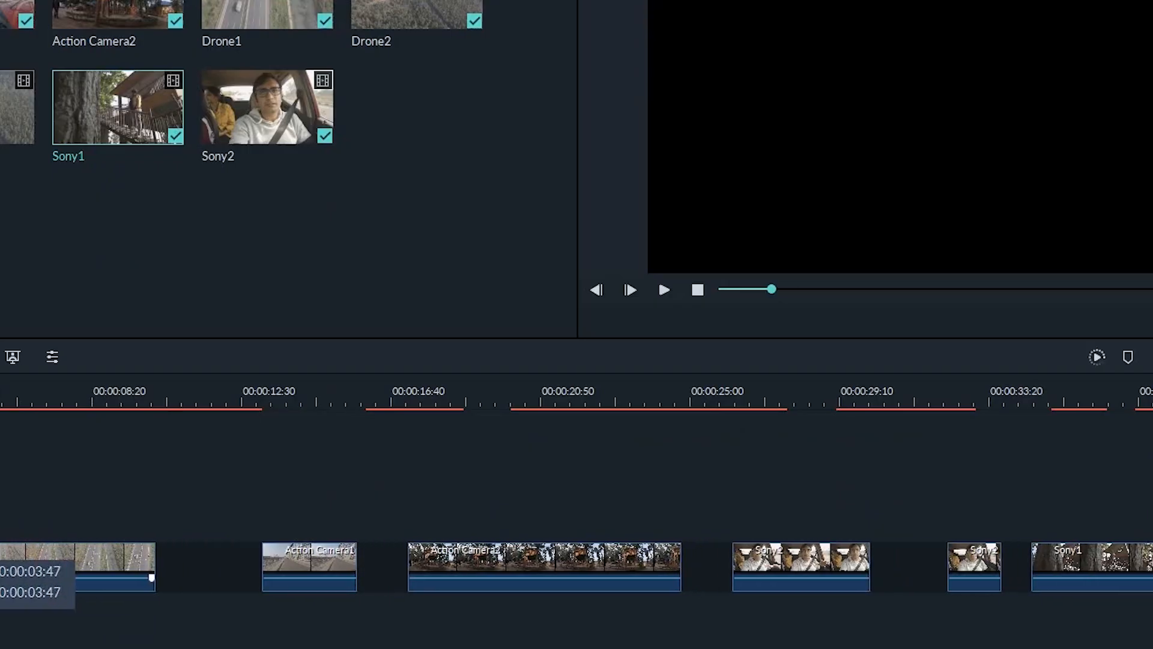
left_click_drag(152, 577, 137, 552)
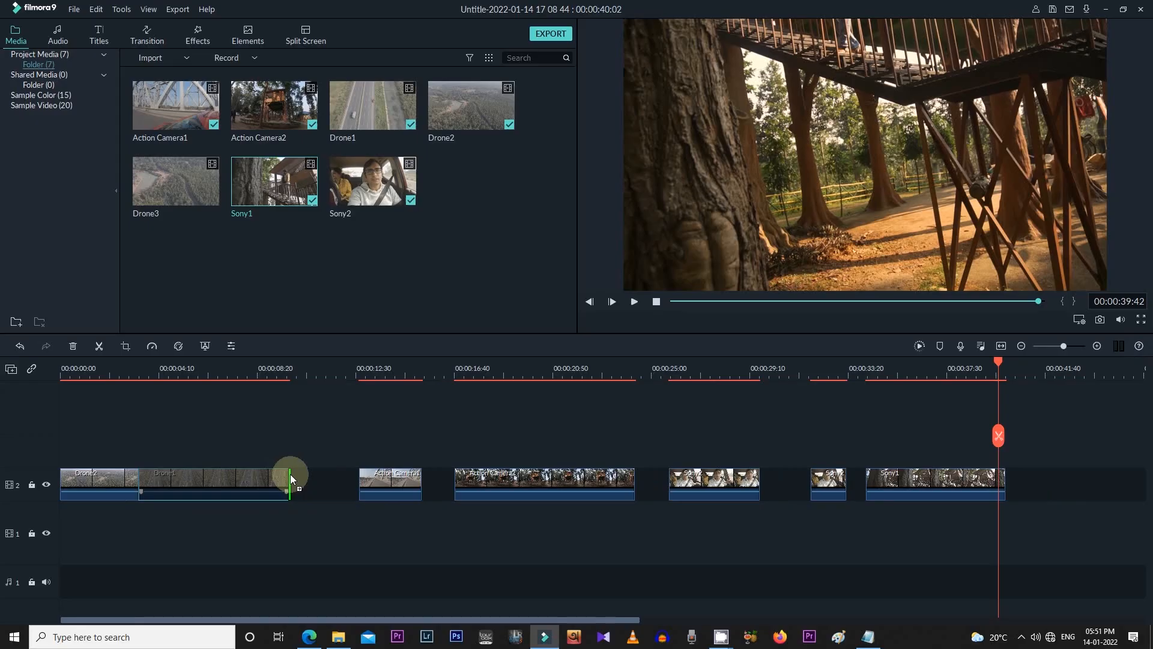
left_click_drag(290, 475, 214, 480)
left_click(371, 486)
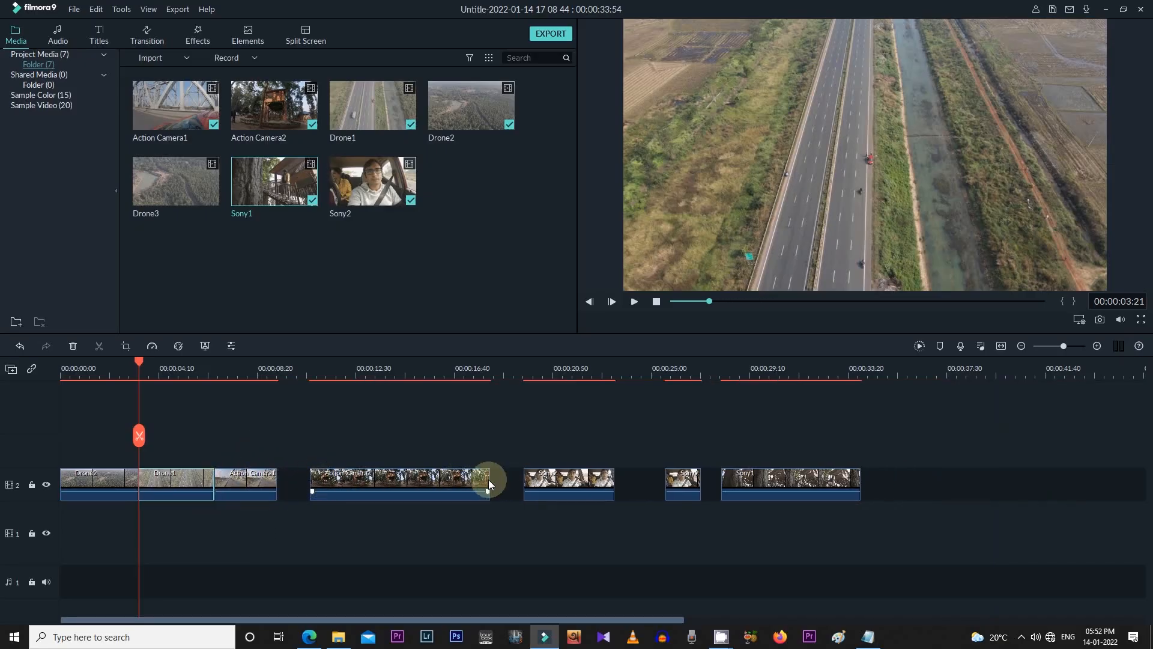
- Trim the end of the Action Camera2 clip and close the gaps up to the first Sony2 clip on video track 2
left_click_drag(491, 478, 315, 480)
left_click(430, 479)
left_click_drag(430, 479, 367, 481)
- Move the second Sony2 clip directly behind the first one and delete the selected clip
left_click_drag(564, 481, 444, 483)
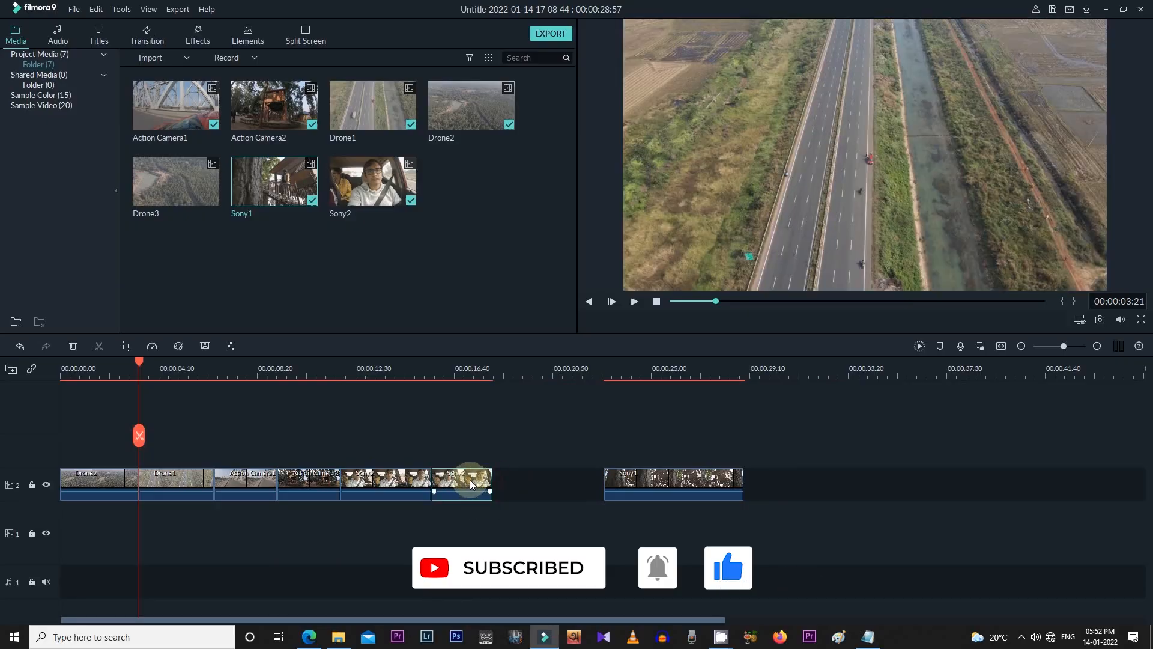
key("Delete")
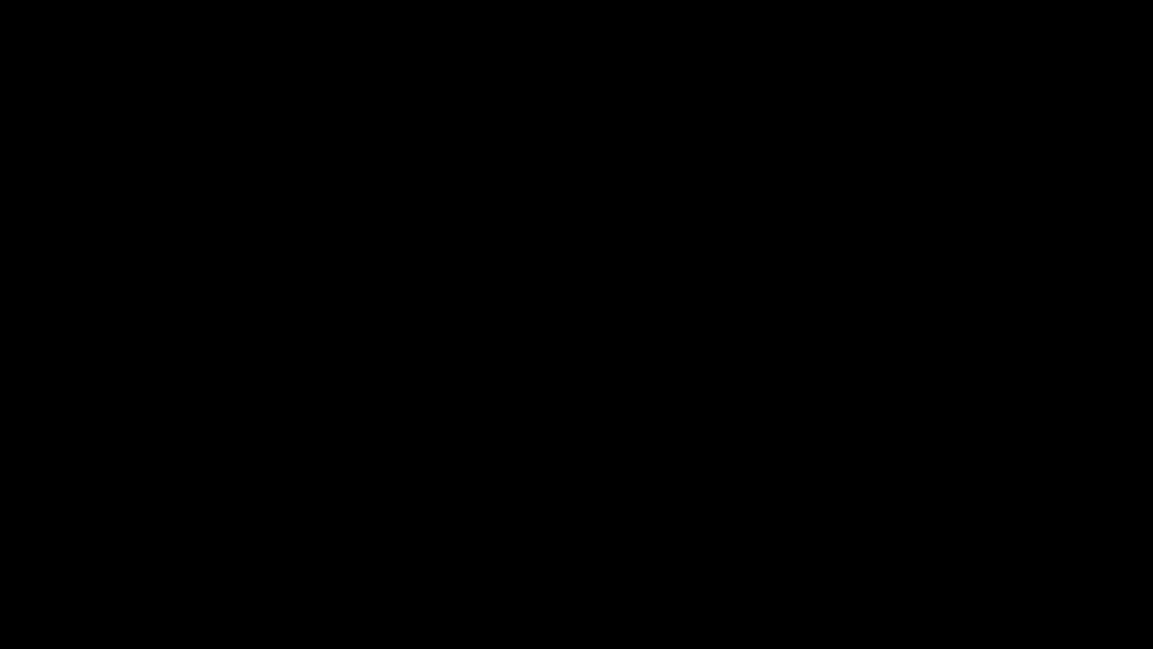